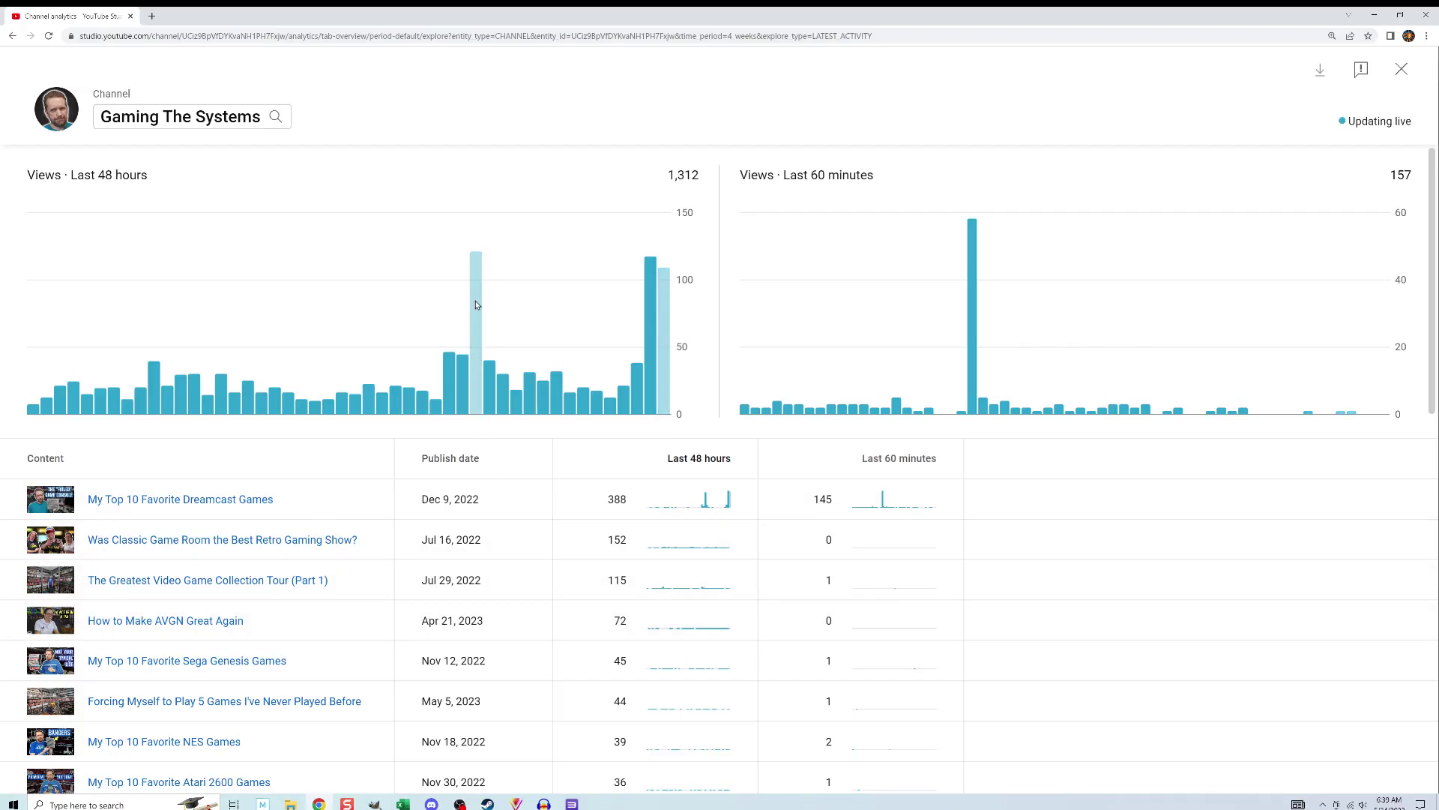
Step: Leave the realtime views analytics and go to the channel's Promotions (Beta) tab
{"action": "mouse_move", "coordinate": [476, 304]}
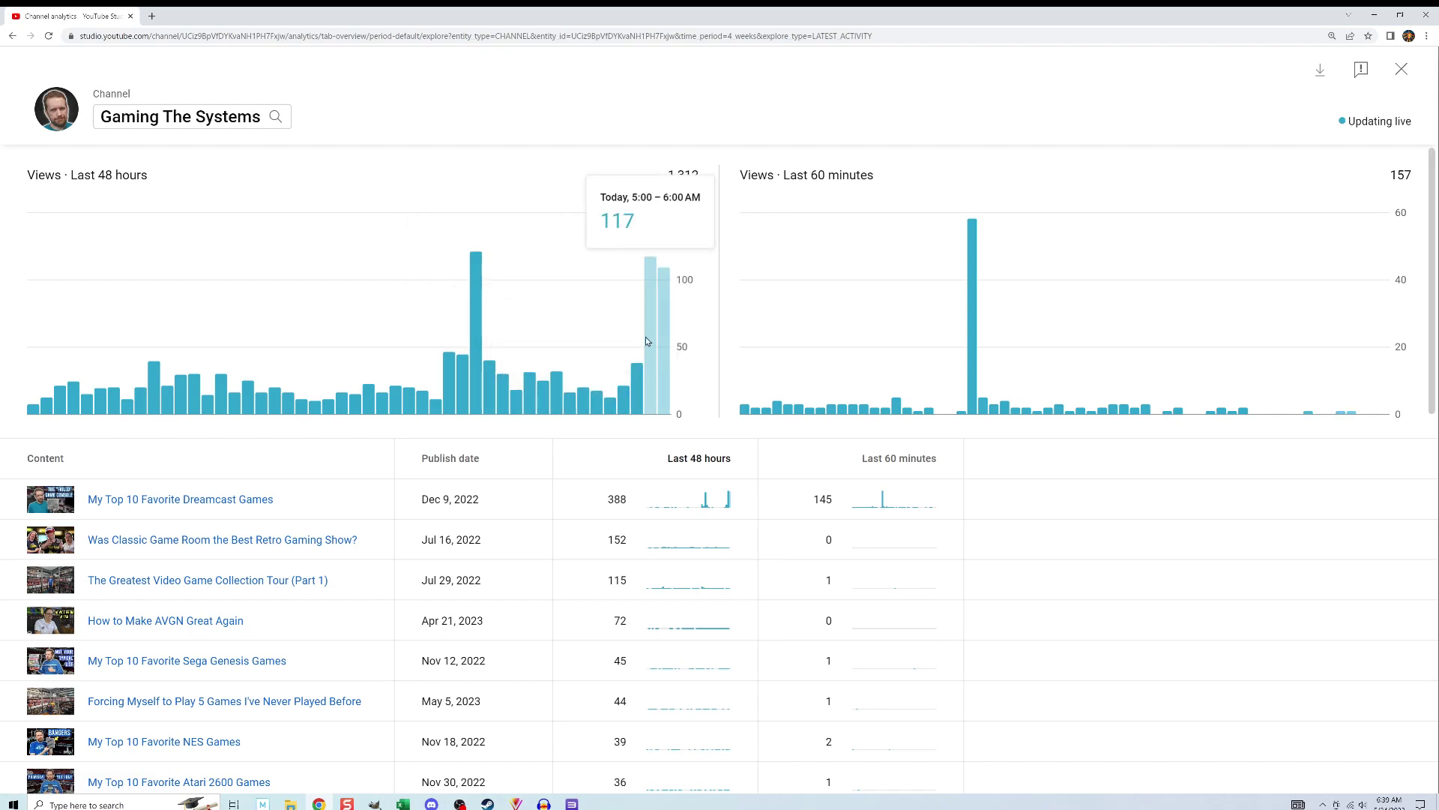
{"action": "mouse_move", "coordinate": [665, 344]}
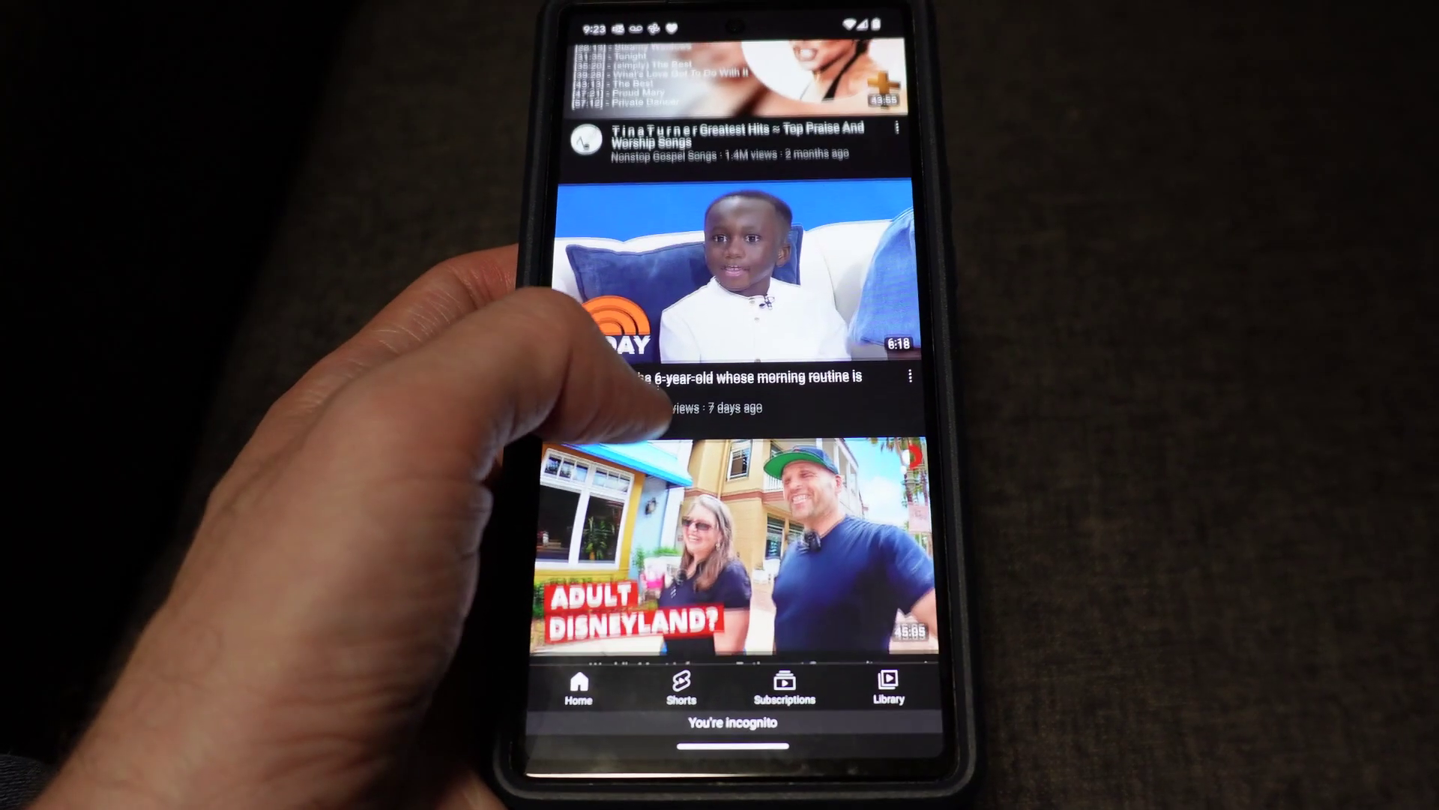
{"action": "scroll", "coordinate": [731, 375], "scroll_direction": "down", "scroll_amount": 5}
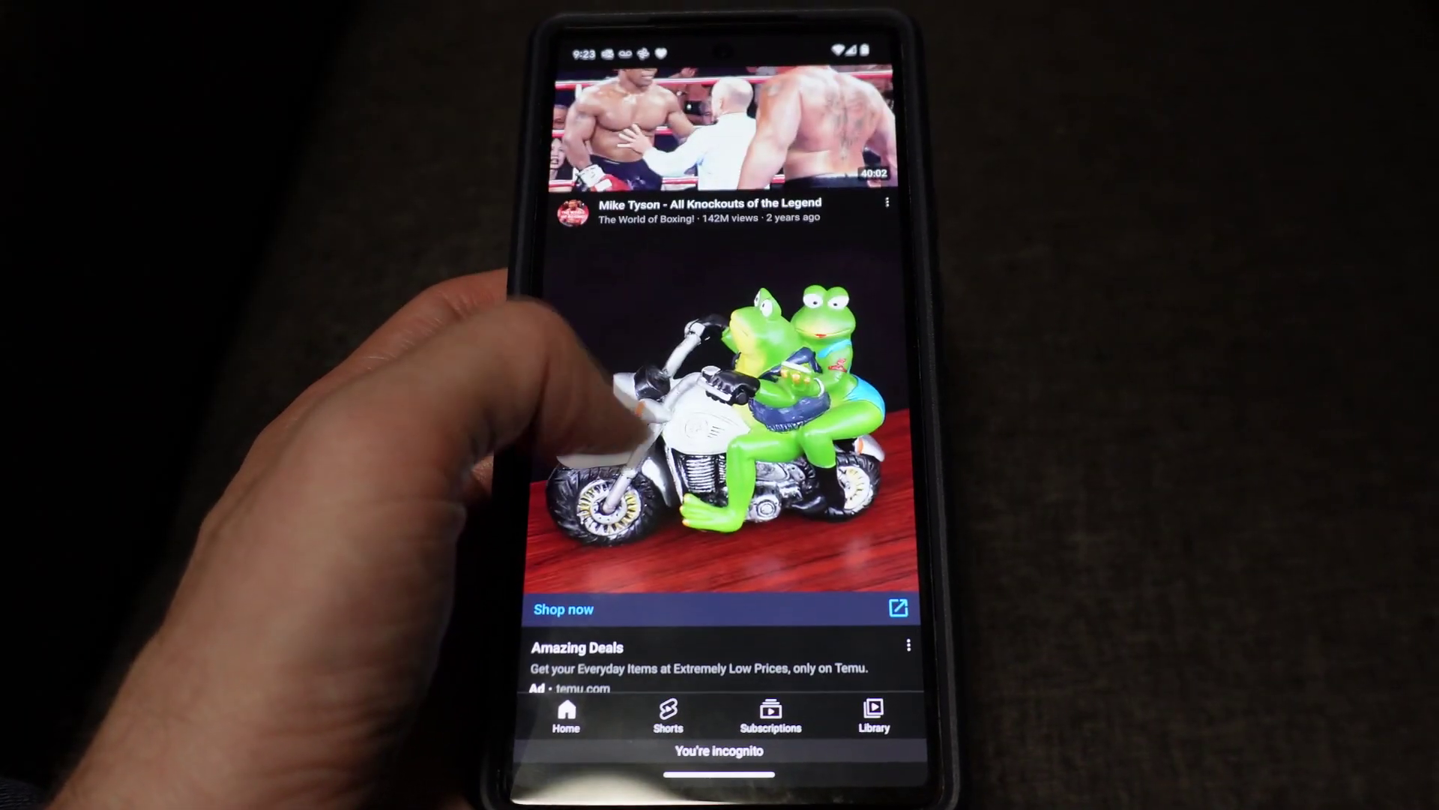
{"action": "scroll", "coordinate": [719, 419], "scroll_direction": "down", "scroll_amount": 2}
{"action": "scroll", "coordinate": [735, 404], "scroll_direction": "down", "scroll_amount": 10}
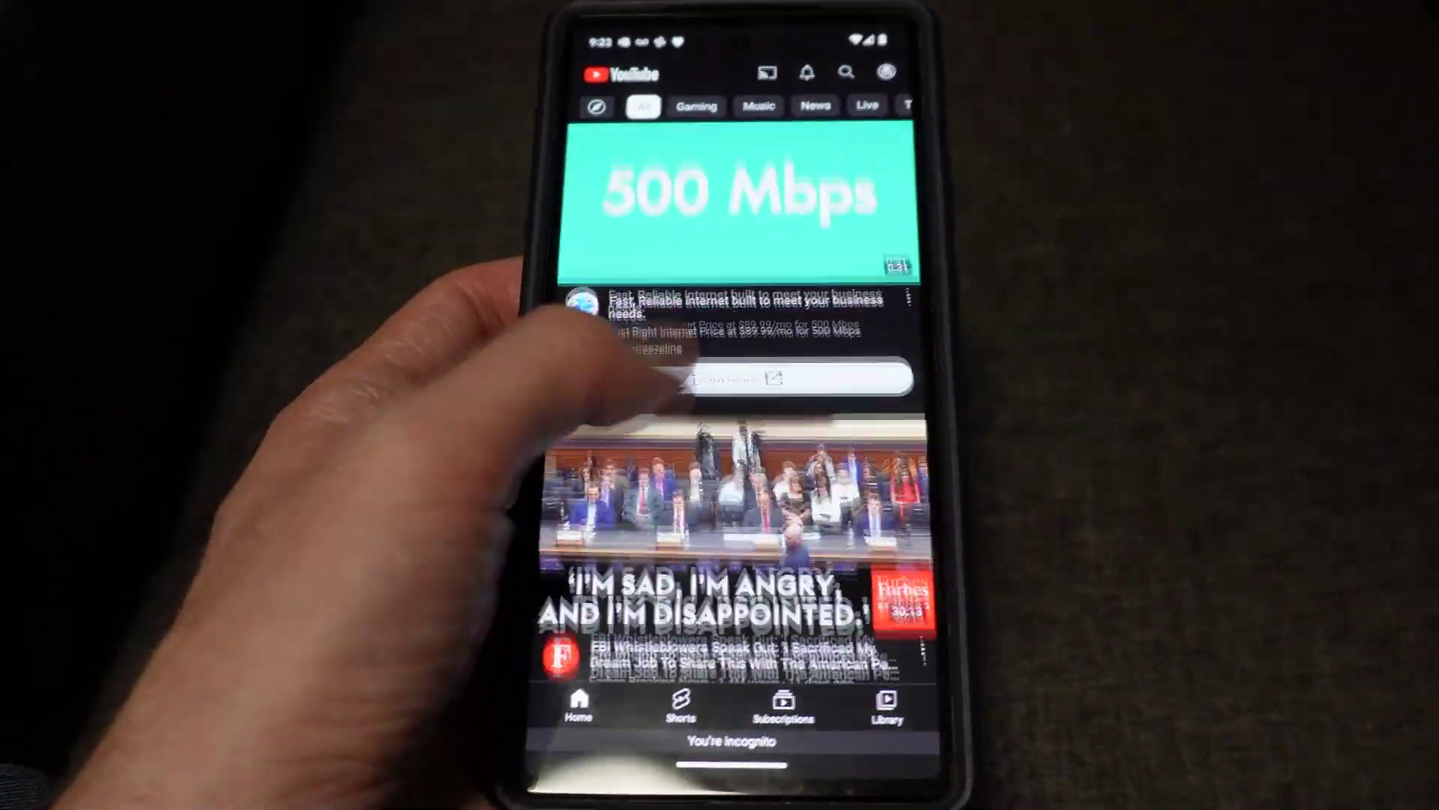
{"action": "scroll", "coordinate": [659, 389], "scroll_direction": "up", "scroll_amount": 5}
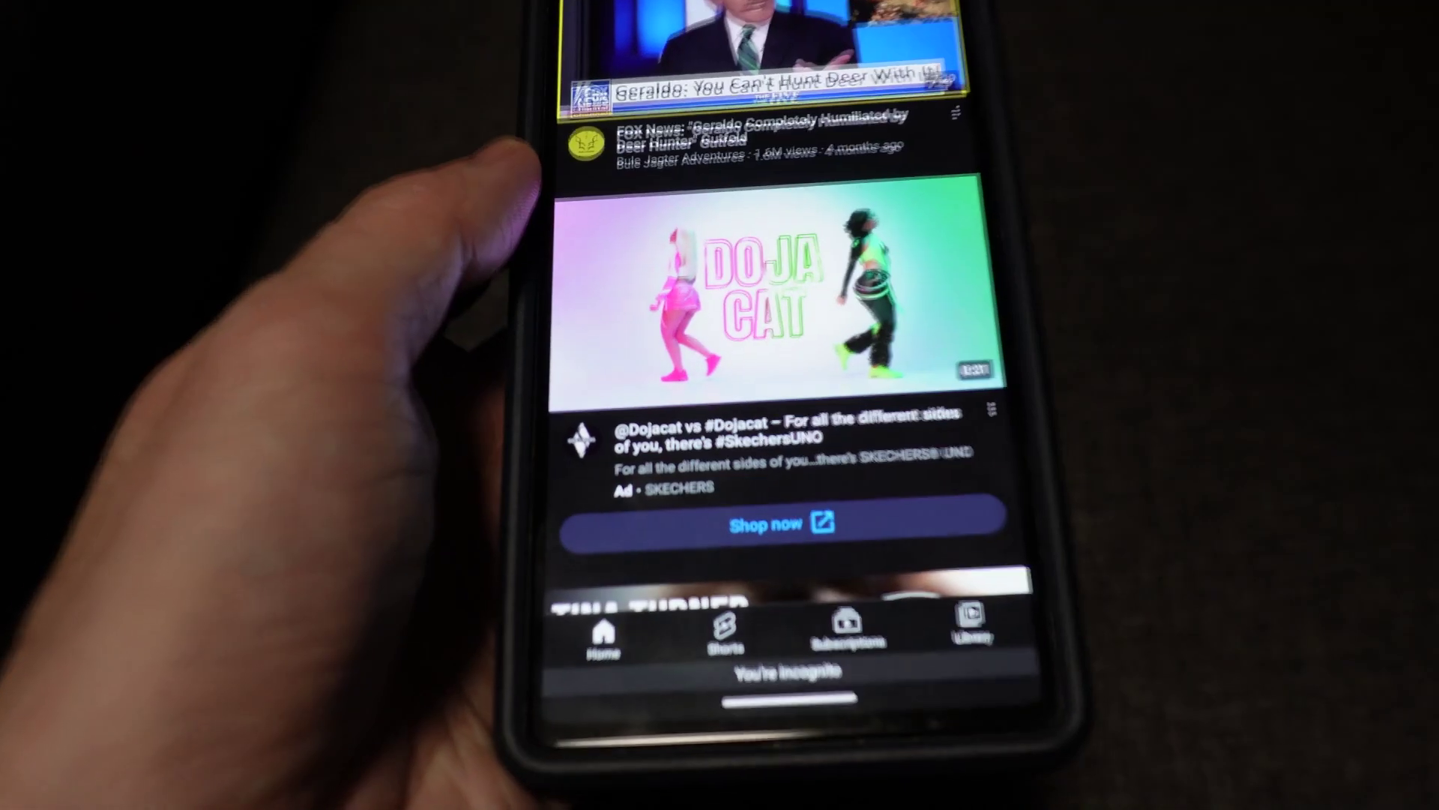
{"action": "scroll", "coordinate": [638, 300], "scroll_direction": "down", "scroll_amount": 1}
{"action": "scroll", "coordinate": [637, 292], "scroll_direction": "down", "scroll_amount": 1}
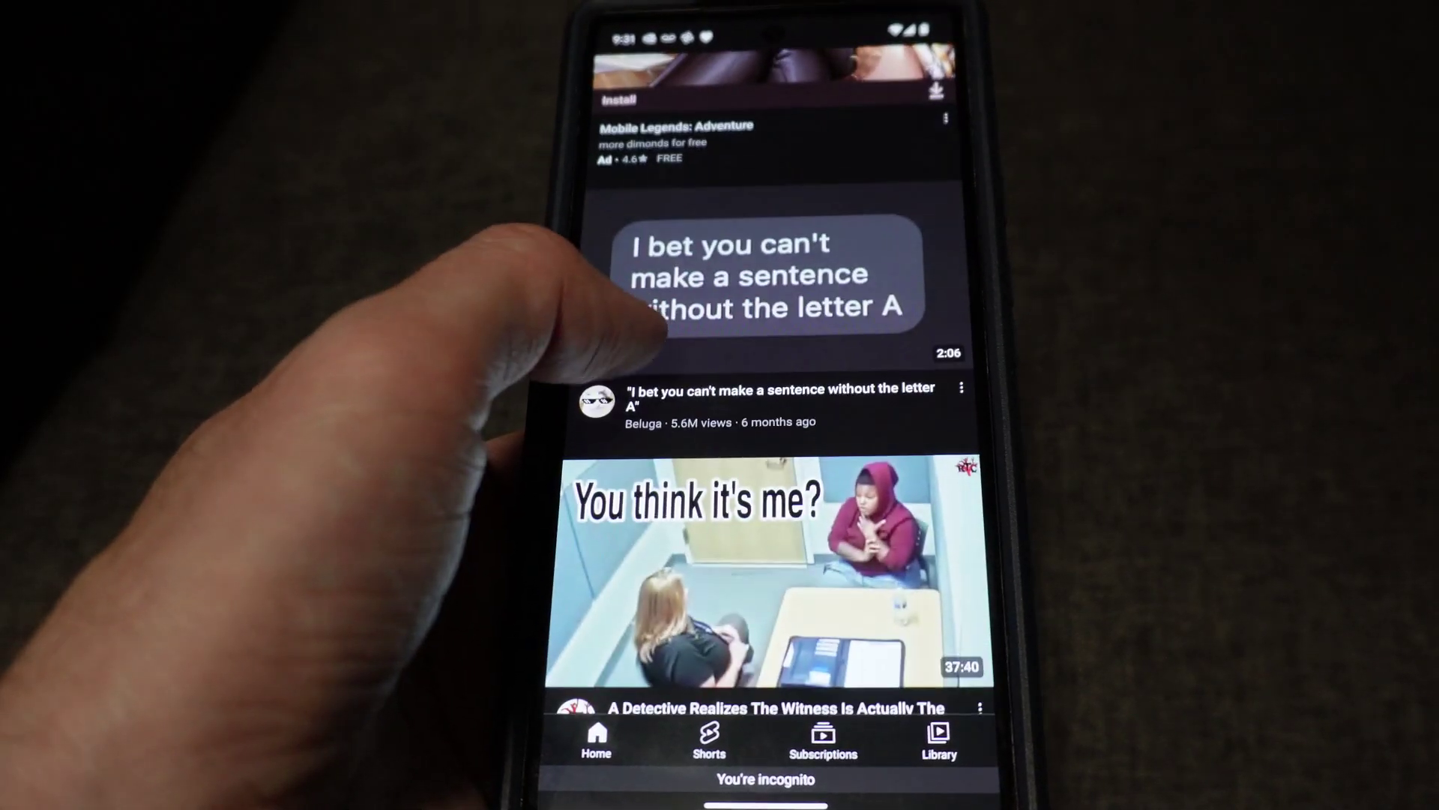
{"action": "scroll", "coordinate": [772, 413], "scroll_direction": "down", "scroll_amount": 10}
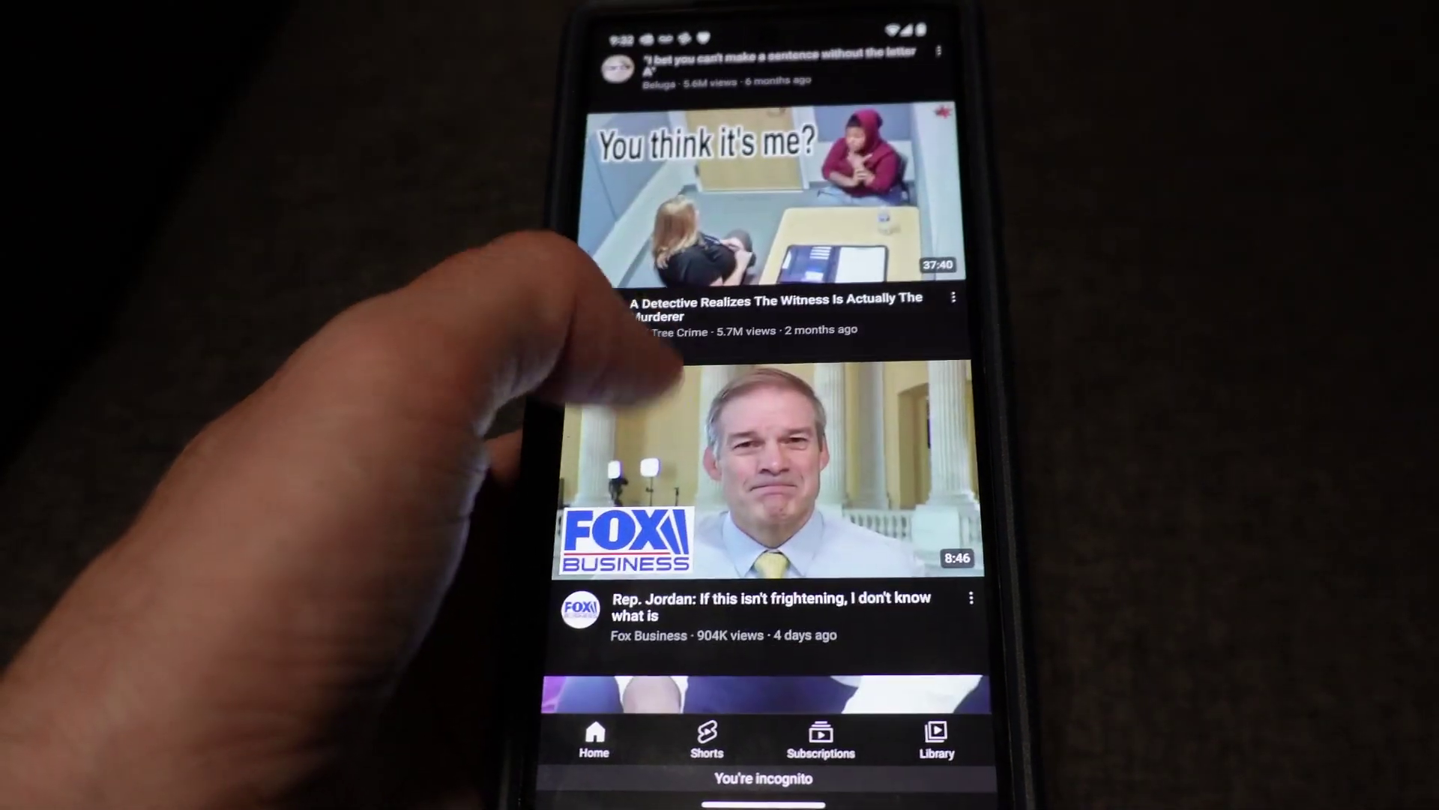
{"action": "scroll", "coordinate": [772, 412], "scroll_direction": "down", "scroll_amount": 10}
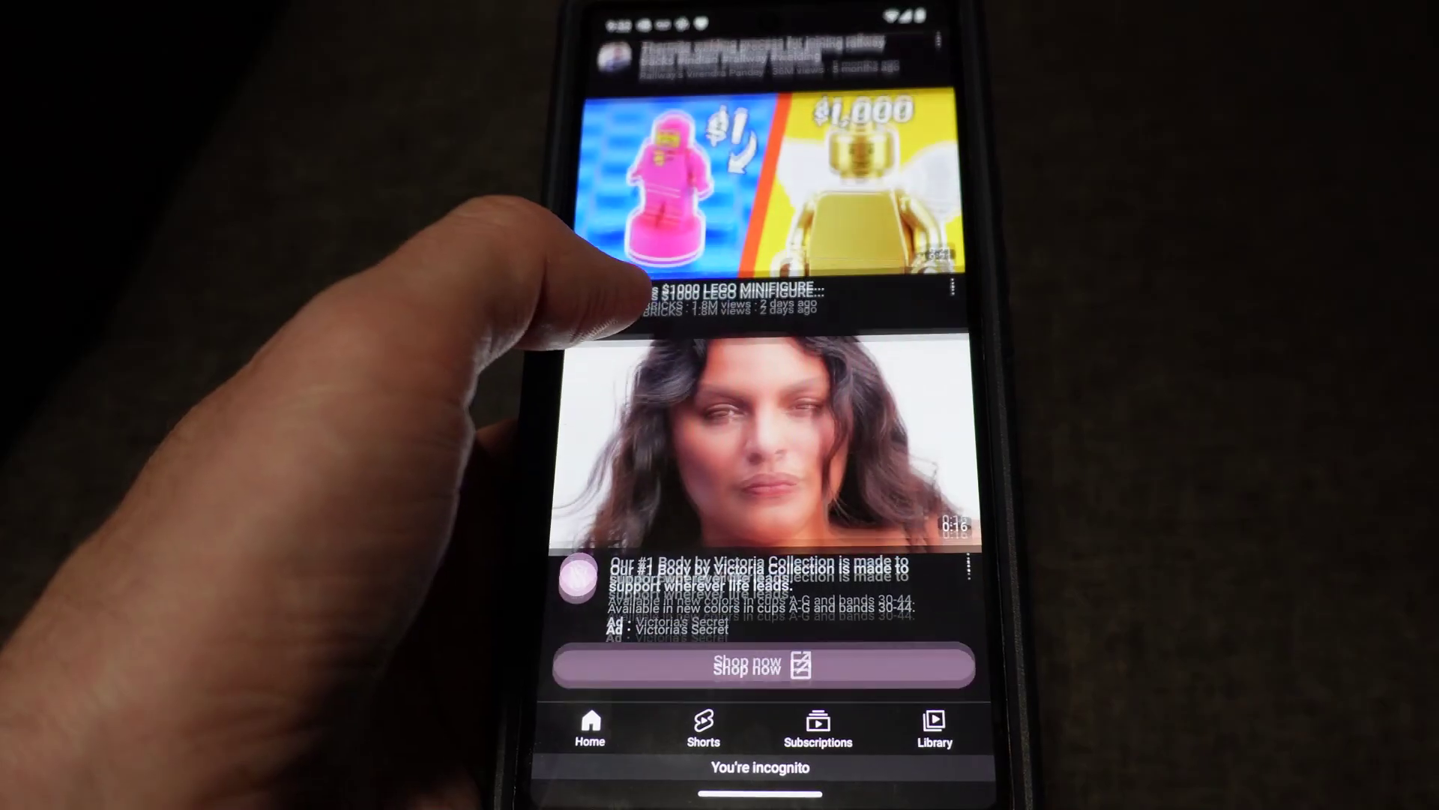
{"action": "scroll", "coordinate": [772, 413], "scroll_direction": "down", "scroll_amount": 5}
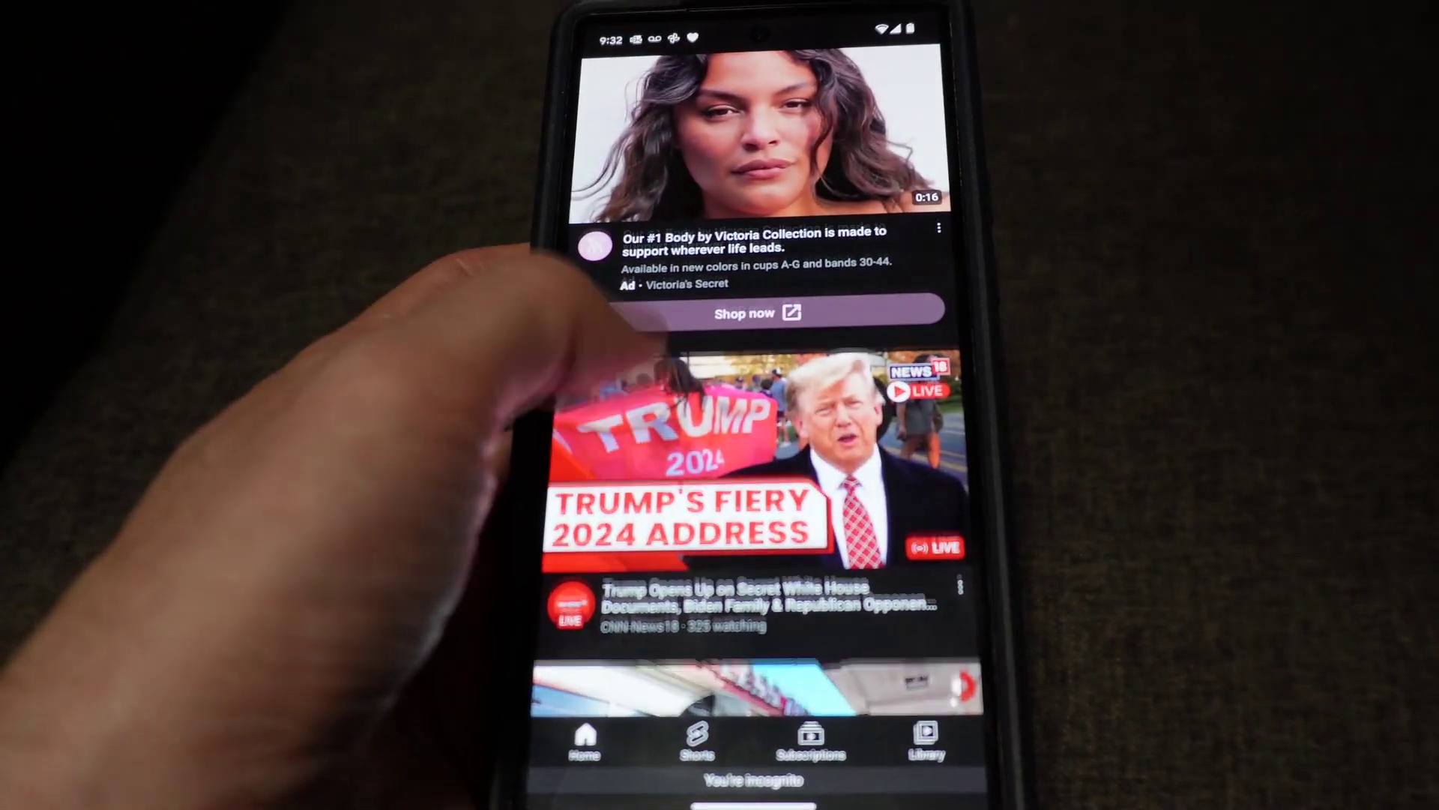
{"action": "scroll", "coordinate": [772, 412], "scroll_direction": "down", "scroll_amount": 5}
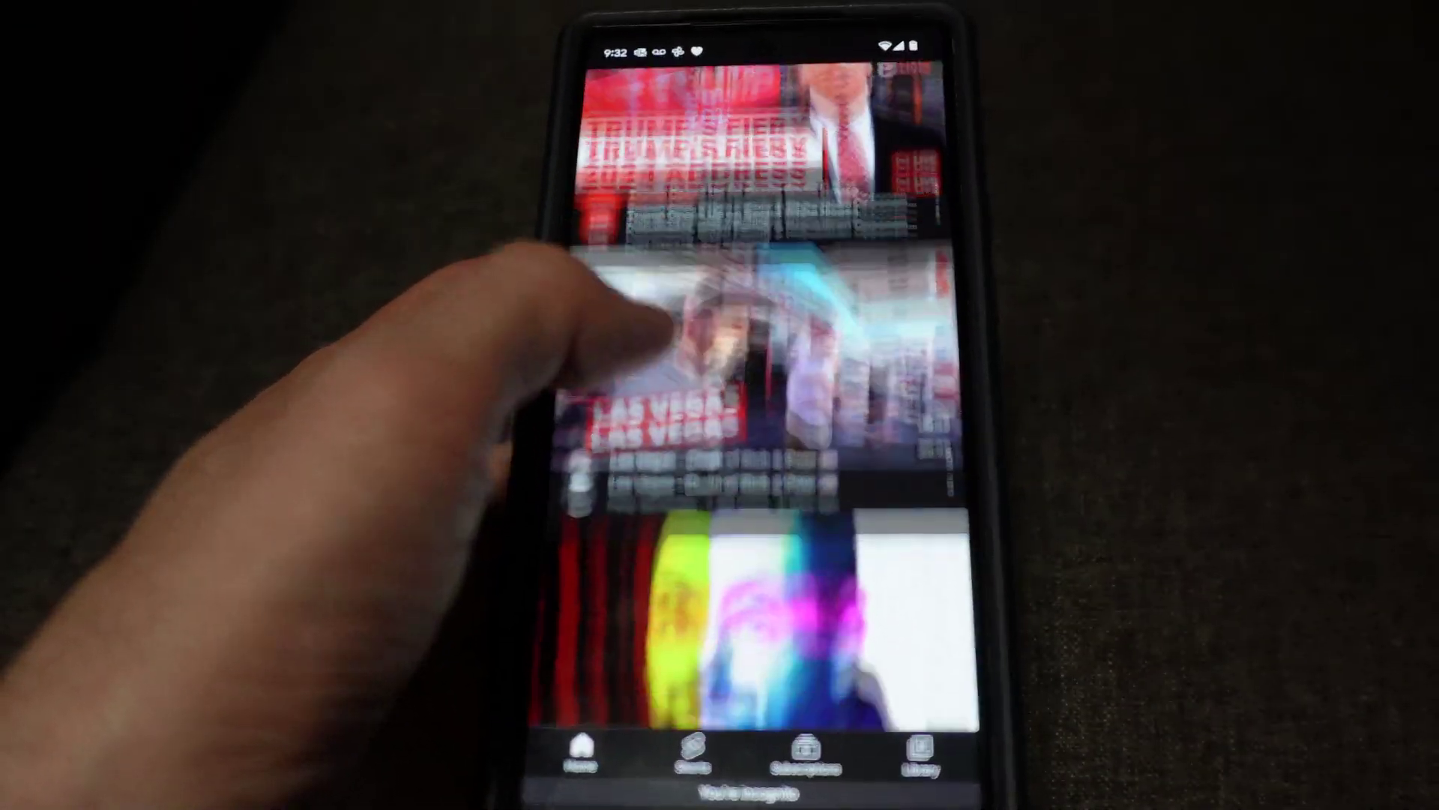
{"action": "scroll", "coordinate": [772, 412], "scroll_direction": "down", "scroll_amount": 10}
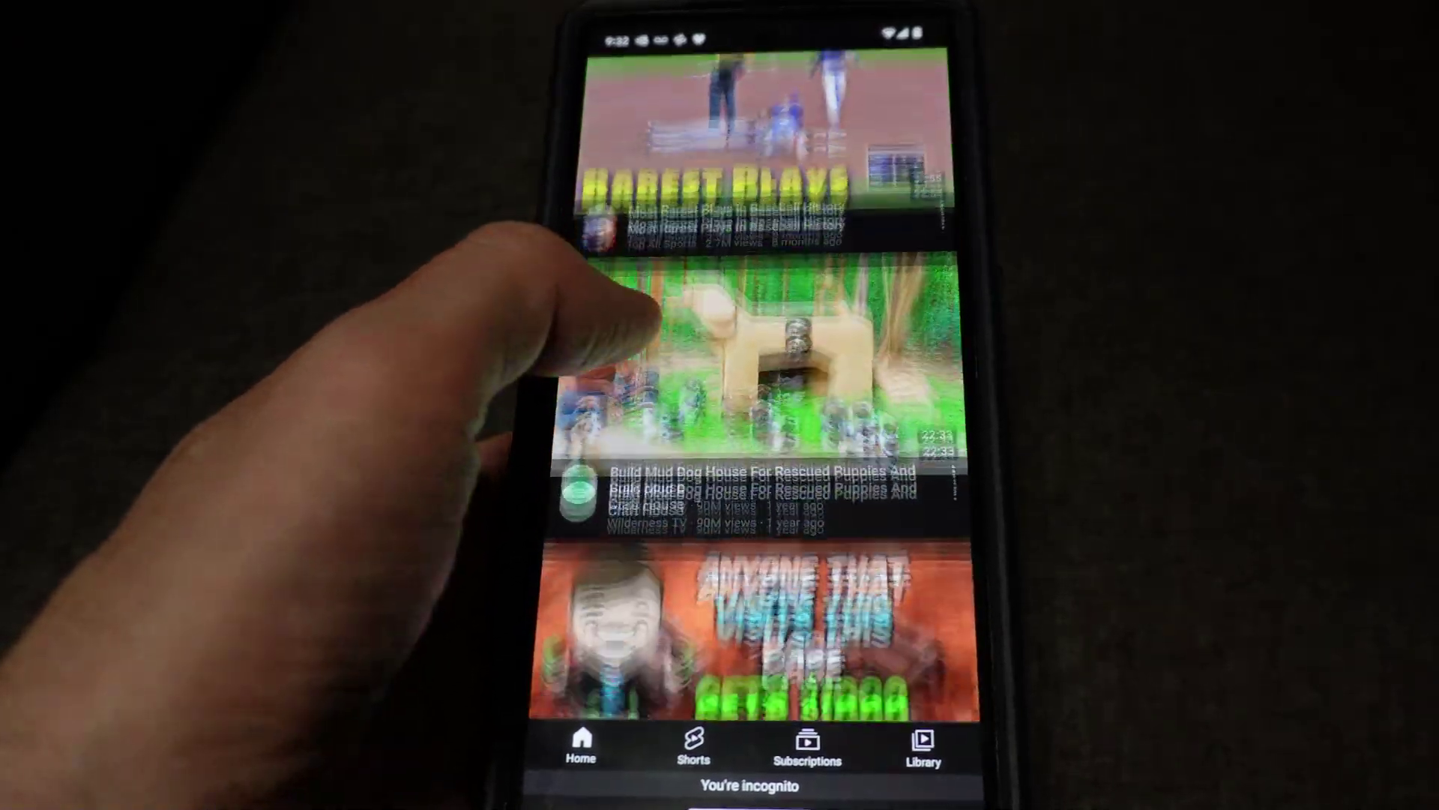
{"action": "scroll", "coordinate": [772, 412], "scroll_direction": "down", "scroll_amount": 8}
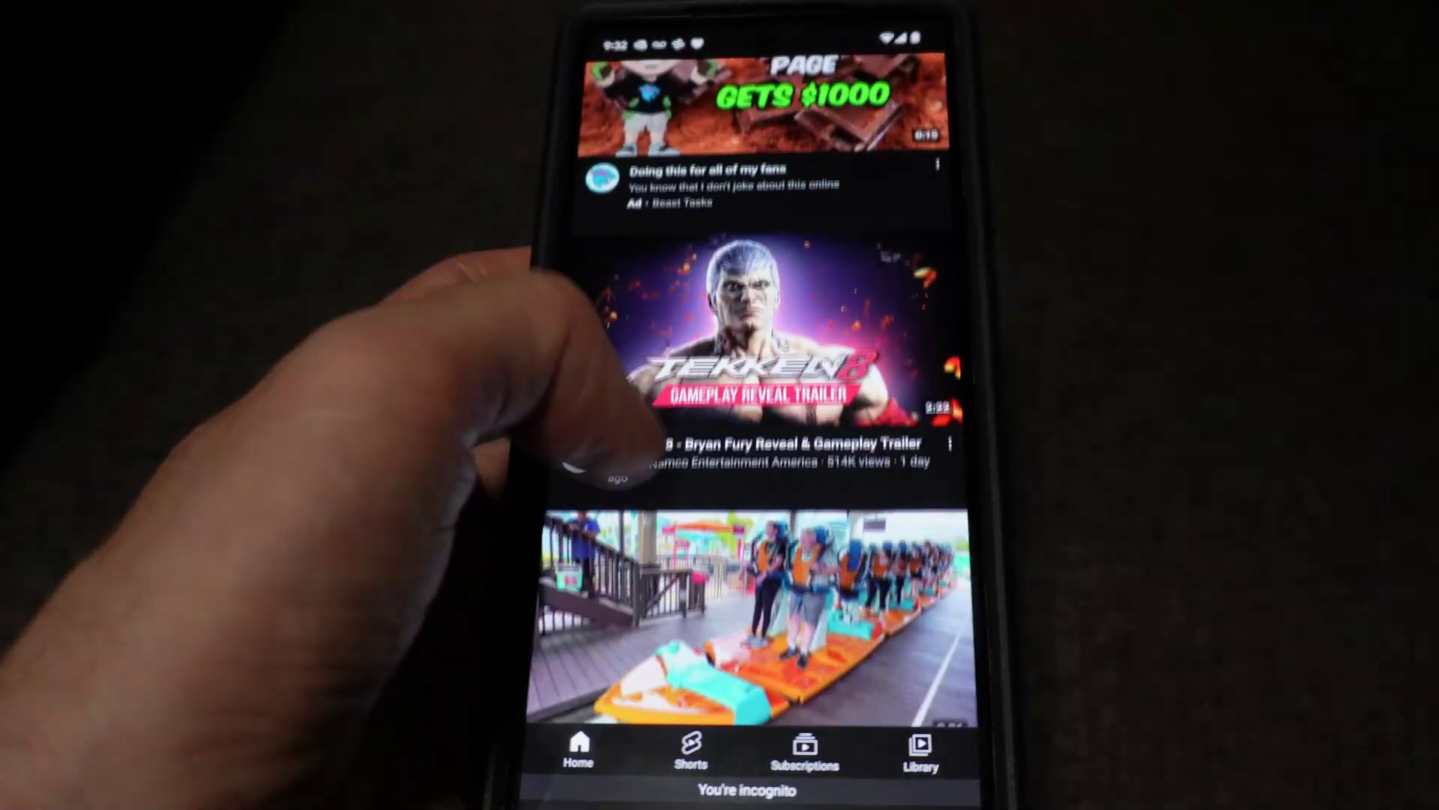
{"action": "scroll", "coordinate": [772, 413], "scroll_direction": "down", "scroll_amount": 10}
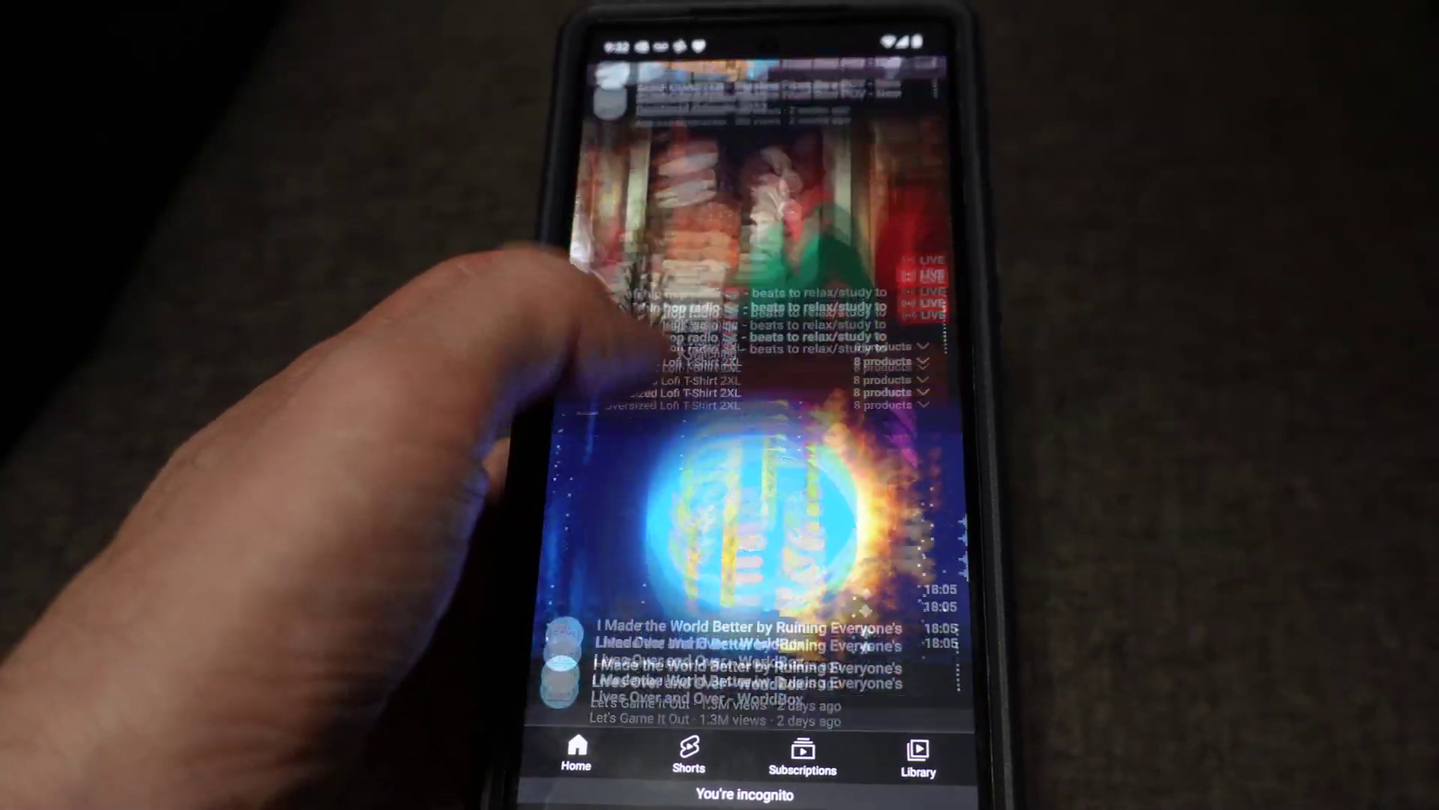
{"action": "scroll", "coordinate": [772, 412], "scroll_direction": "down", "scroll_amount": 10}
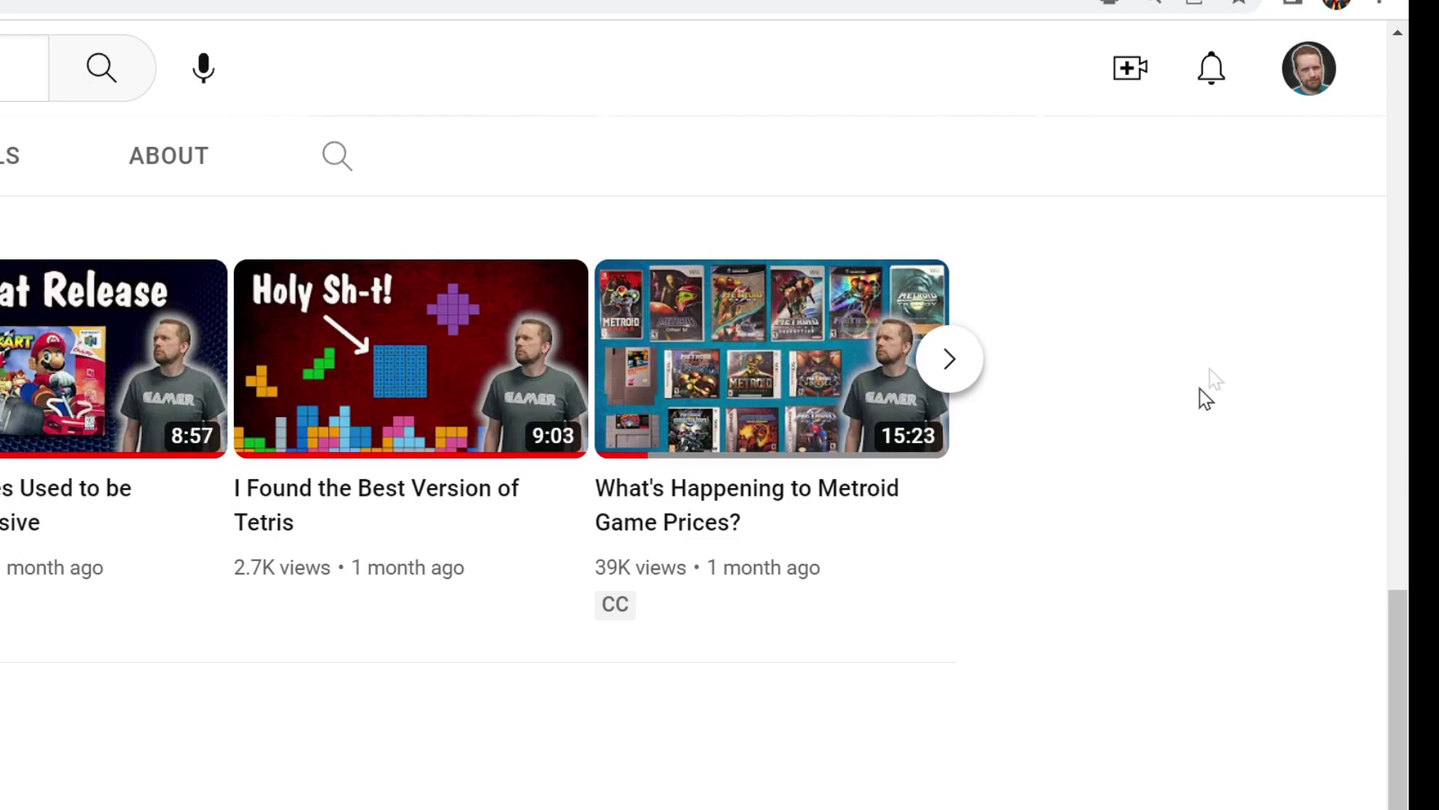
Step: Open the profile avatar's account menu to reach the channel's Videos tab
{"action": "left_click", "coordinate": [1308, 69]}
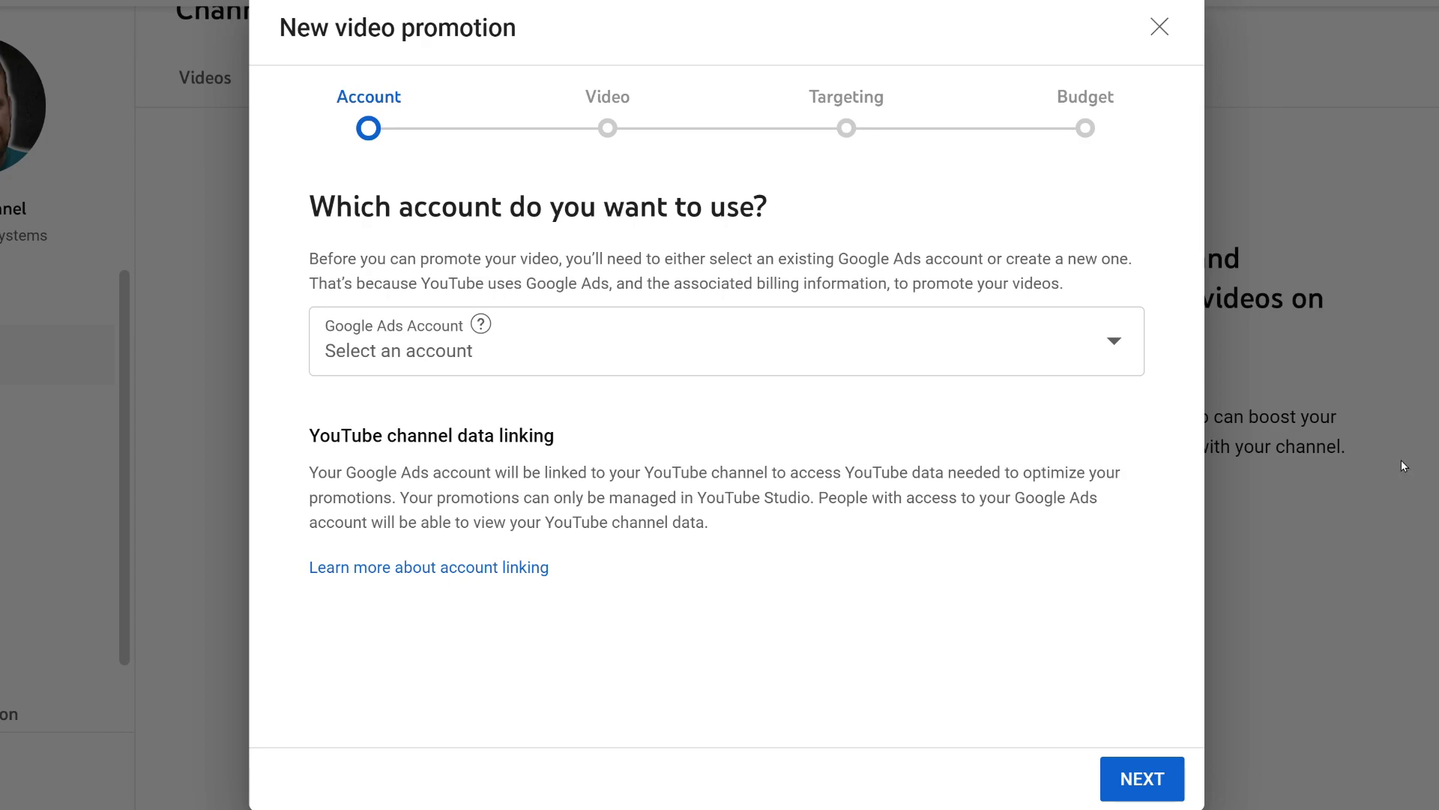
Step: Choose Create New Account as the promotion's Google Ads account
{"action": "left_click", "coordinate": [1117, 343]}
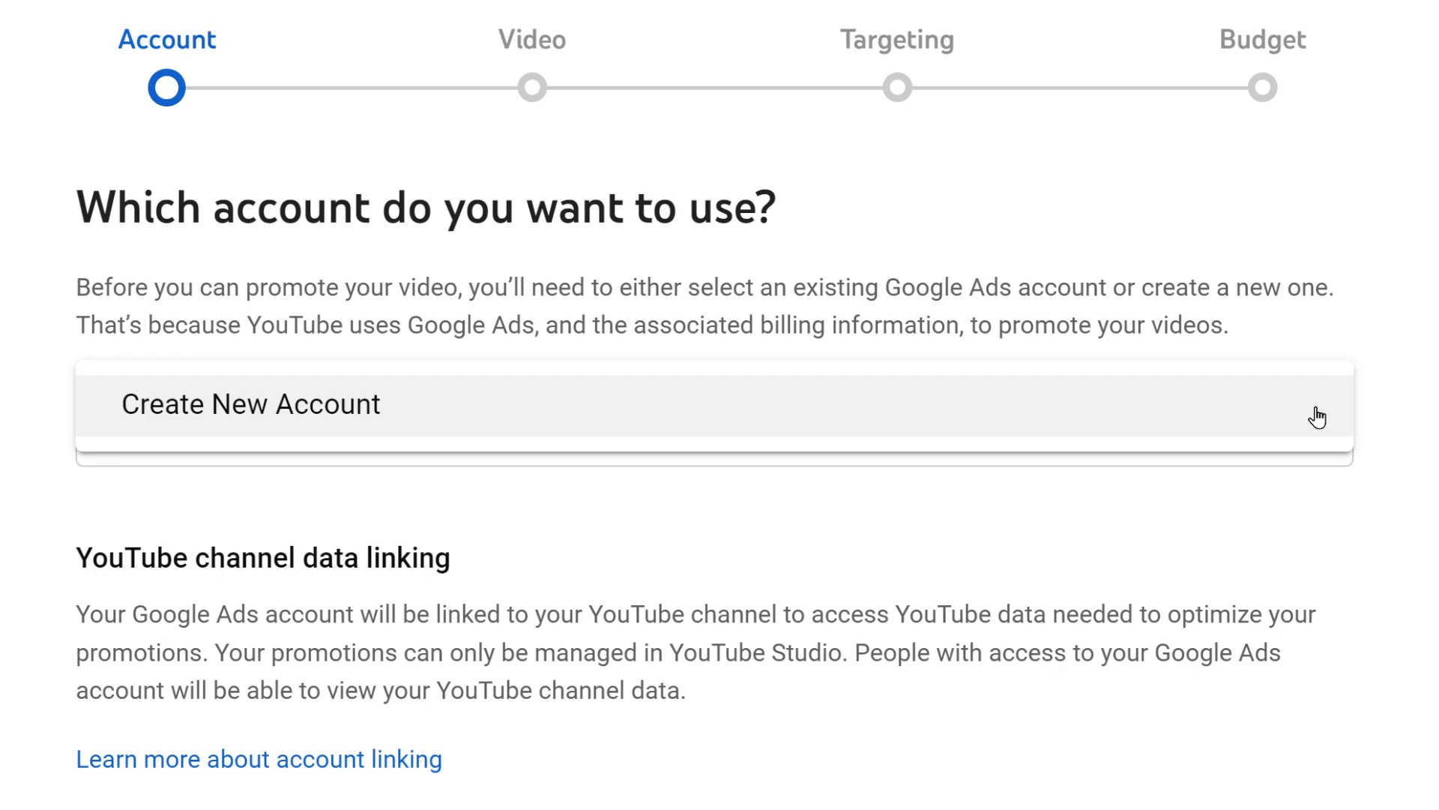
{"action": "left_click", "coordinate": [1152, 414]}
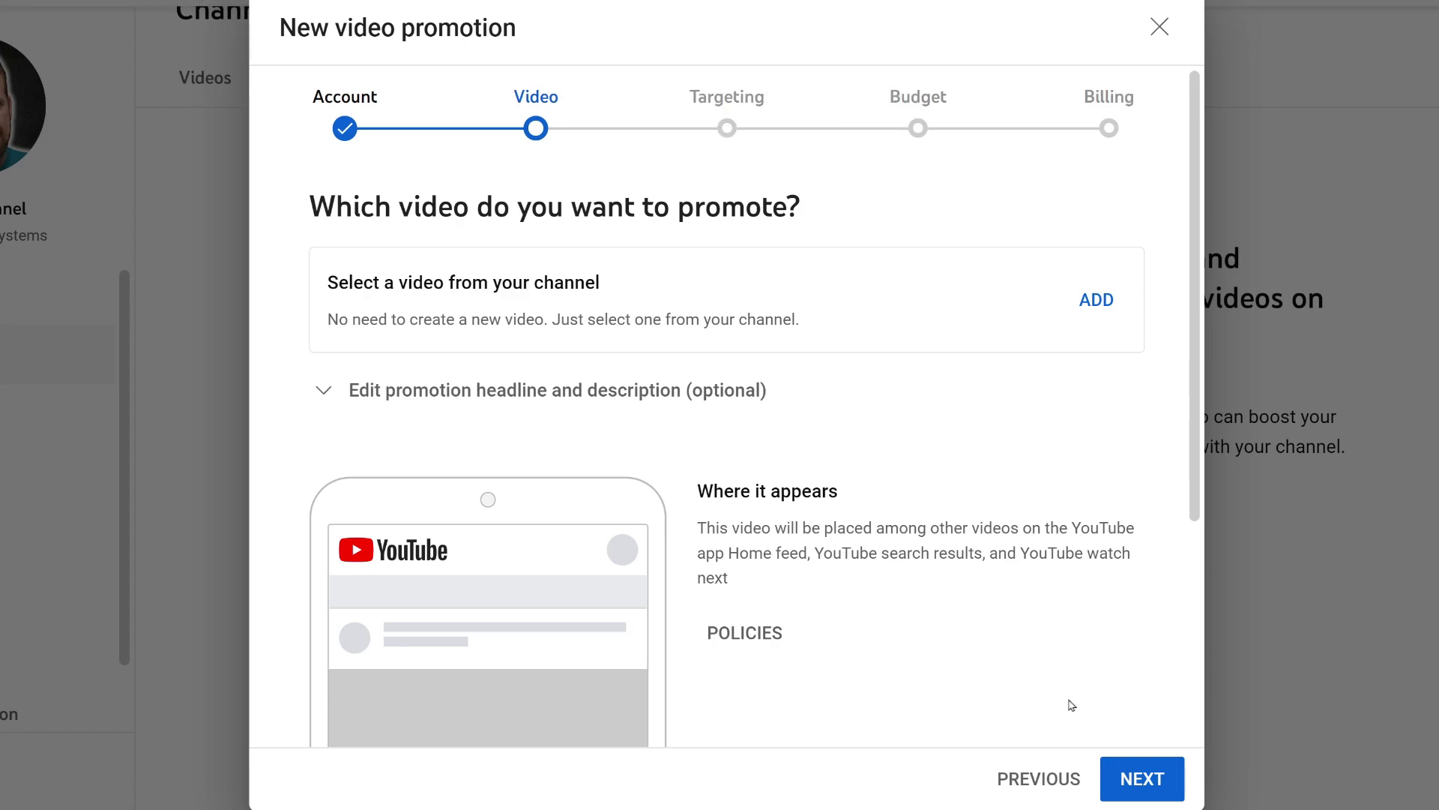
Step: Select the channel video to promote and scroll through its preview
{"action": "left_click", "coordinate": [1099, 303]}
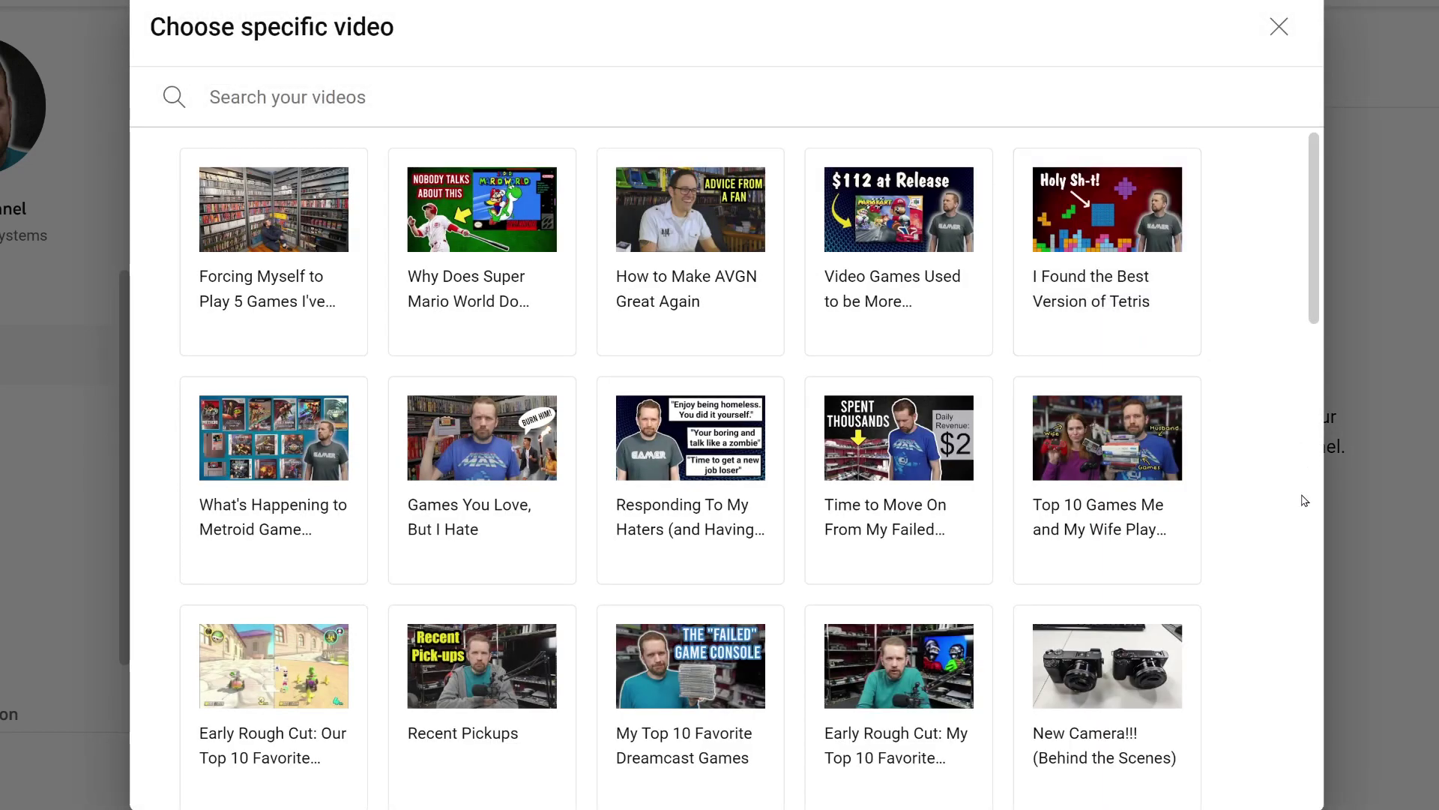
{"action": "scroll", "coordinate": [1305, 501], "scroll_direction": "down", "scroll_amount": 1}
{"action": "scroll", "coordinate": [1304, 500], "scroll_direction": "down", "scroll_amount": 1}
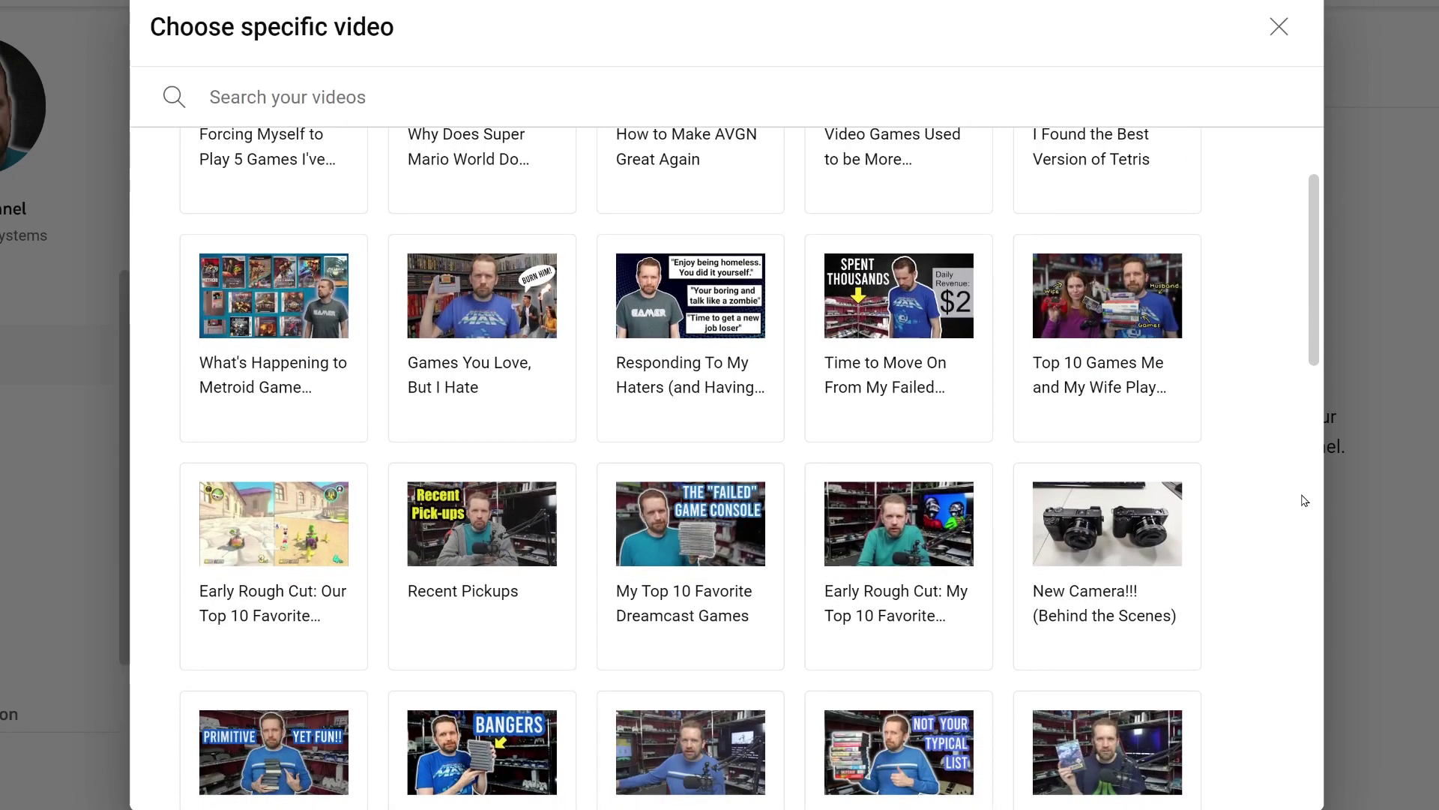
{"action": "scroll", "coordinate": [1304, 501], "scroll_direction": "down", "scroll_amount": 2}
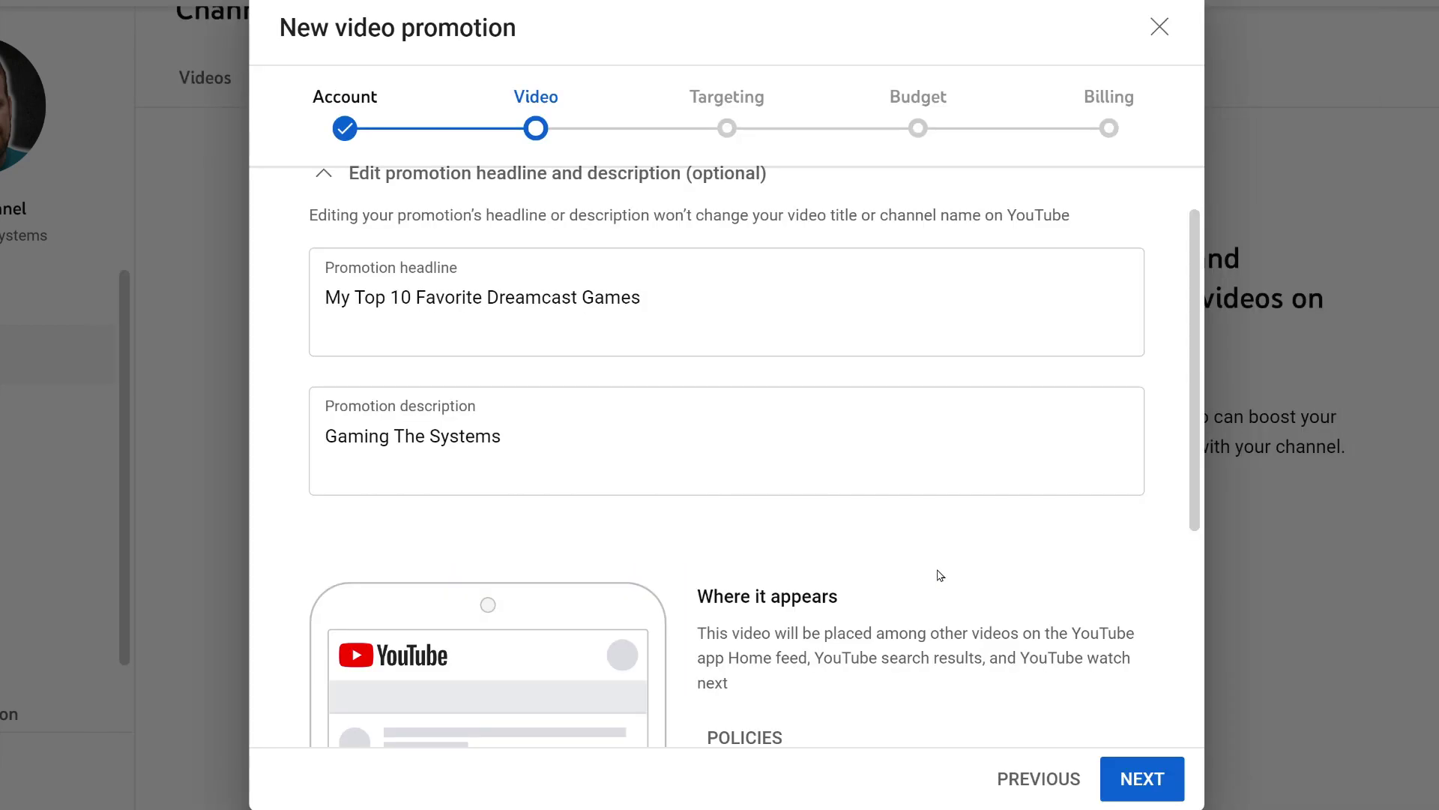
{"action": "scroll", "coordinate": [940, 575], "scroll_direction": "down", "scroll_amount": 5}
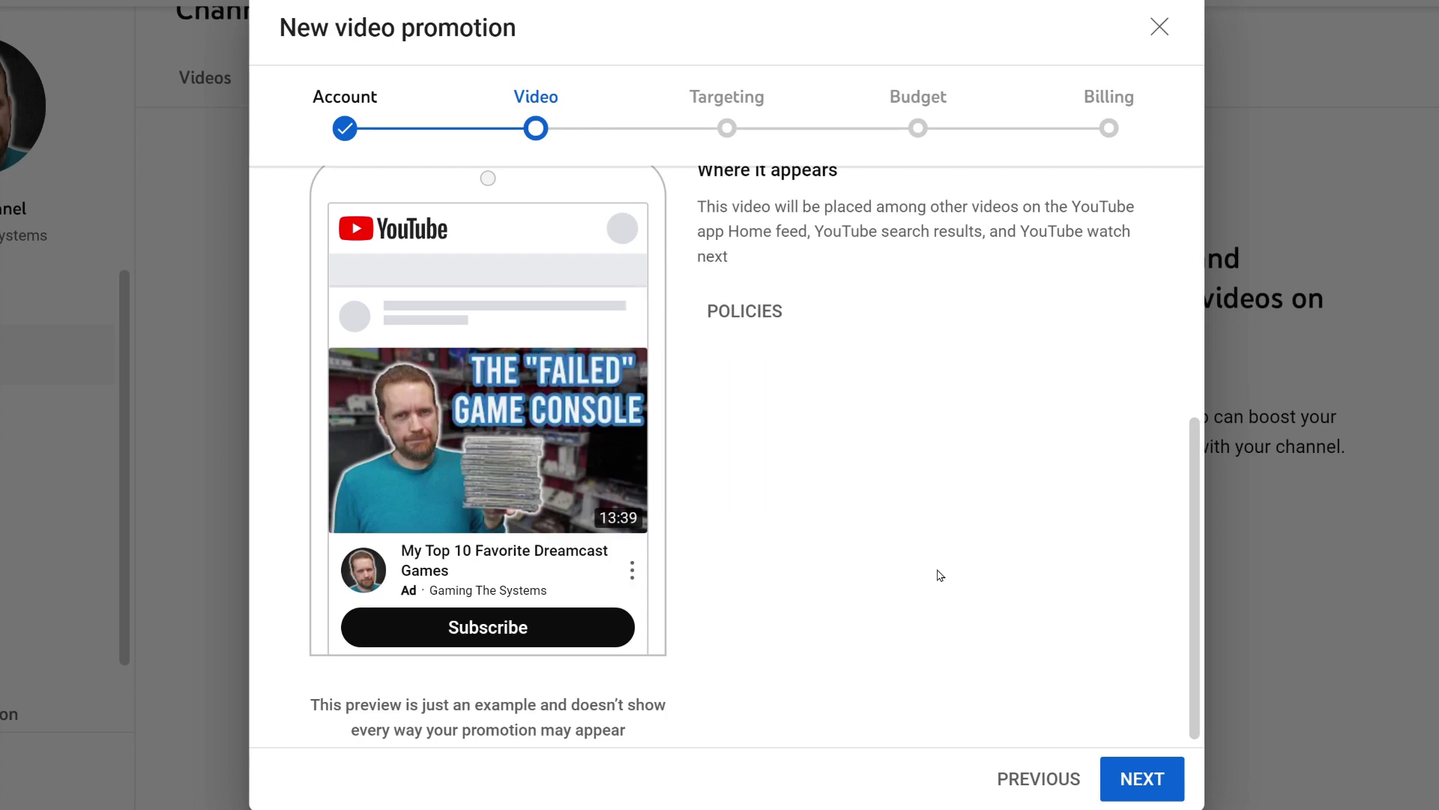
{"action": "scroll", "coordinate": [940, 575], "scroll_direction": "up", "scroll_amount": 6}
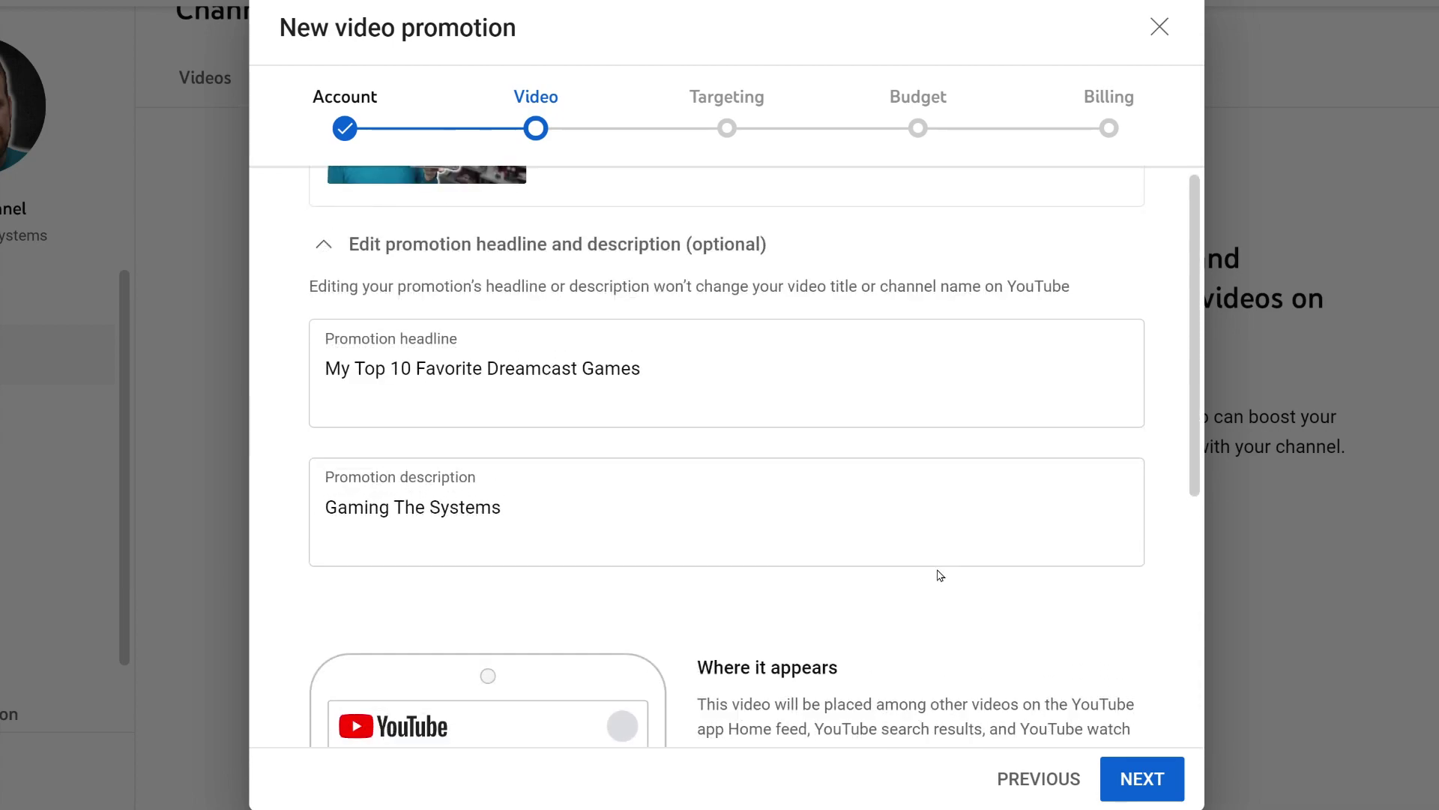
{"action": "scroll", "coordinate": [940, 575], "scroll_direction": "up", "scroll_amount": 1}
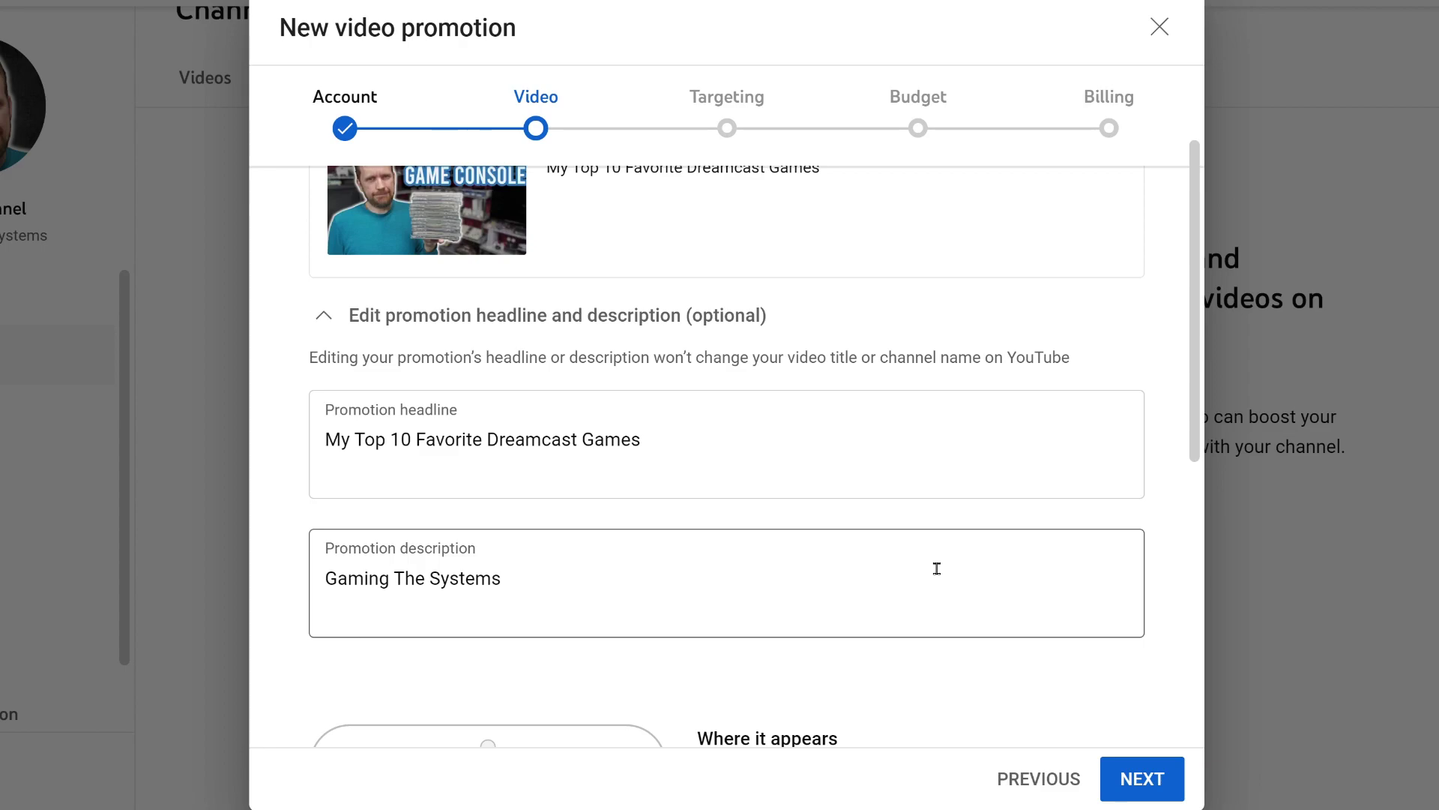
{"action": "scroll", "coordinate": [937, 569], "scroll_direction": "up", "scroll_amount": 1}
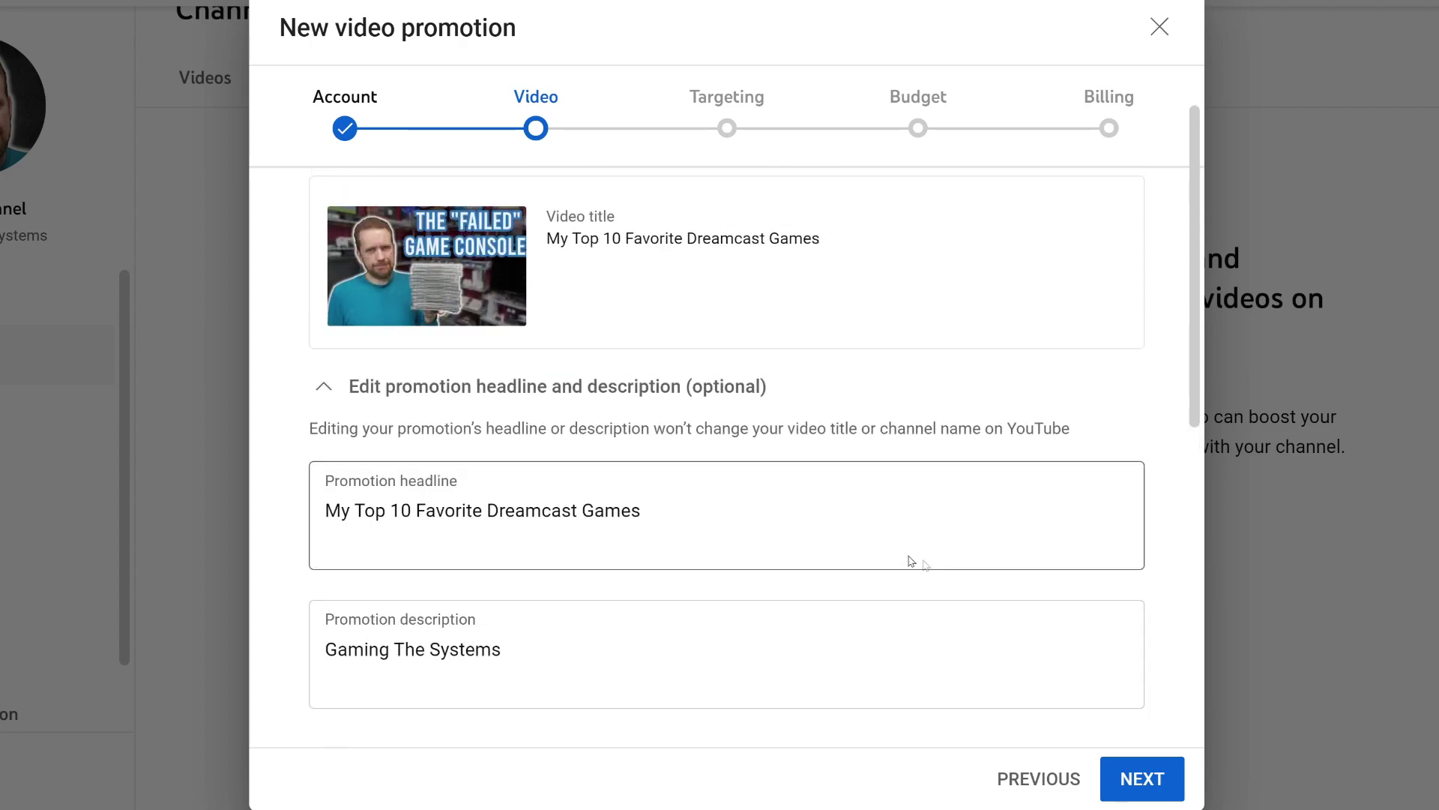
Step: Keep the default promotion headline and description, then go back to the Account step
{"action": "left_click", "coordinate": [683, 517]}
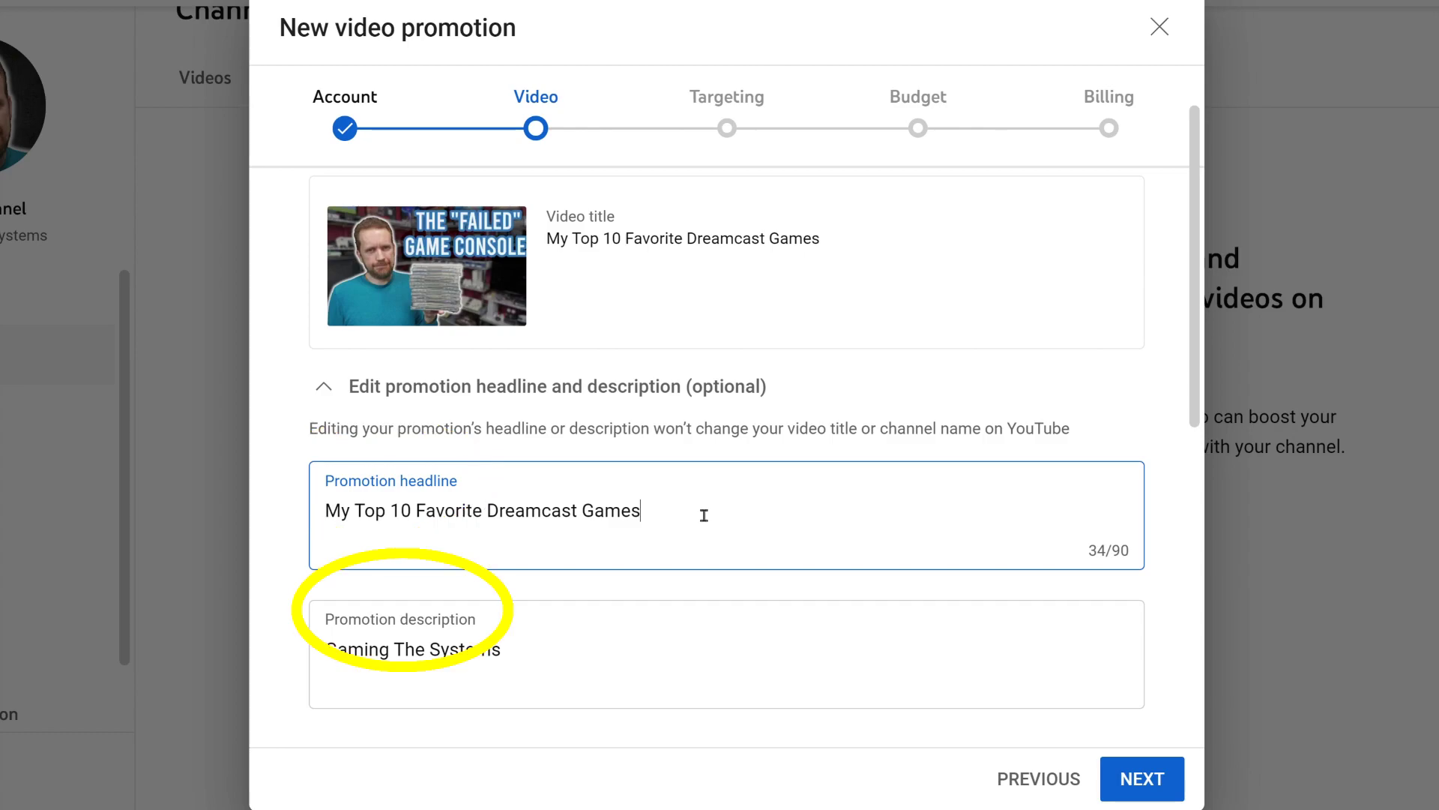
{"action": "scroll", "coordinate": [940, 575], "scroll_direction": "down", "scroll_amount": 10}
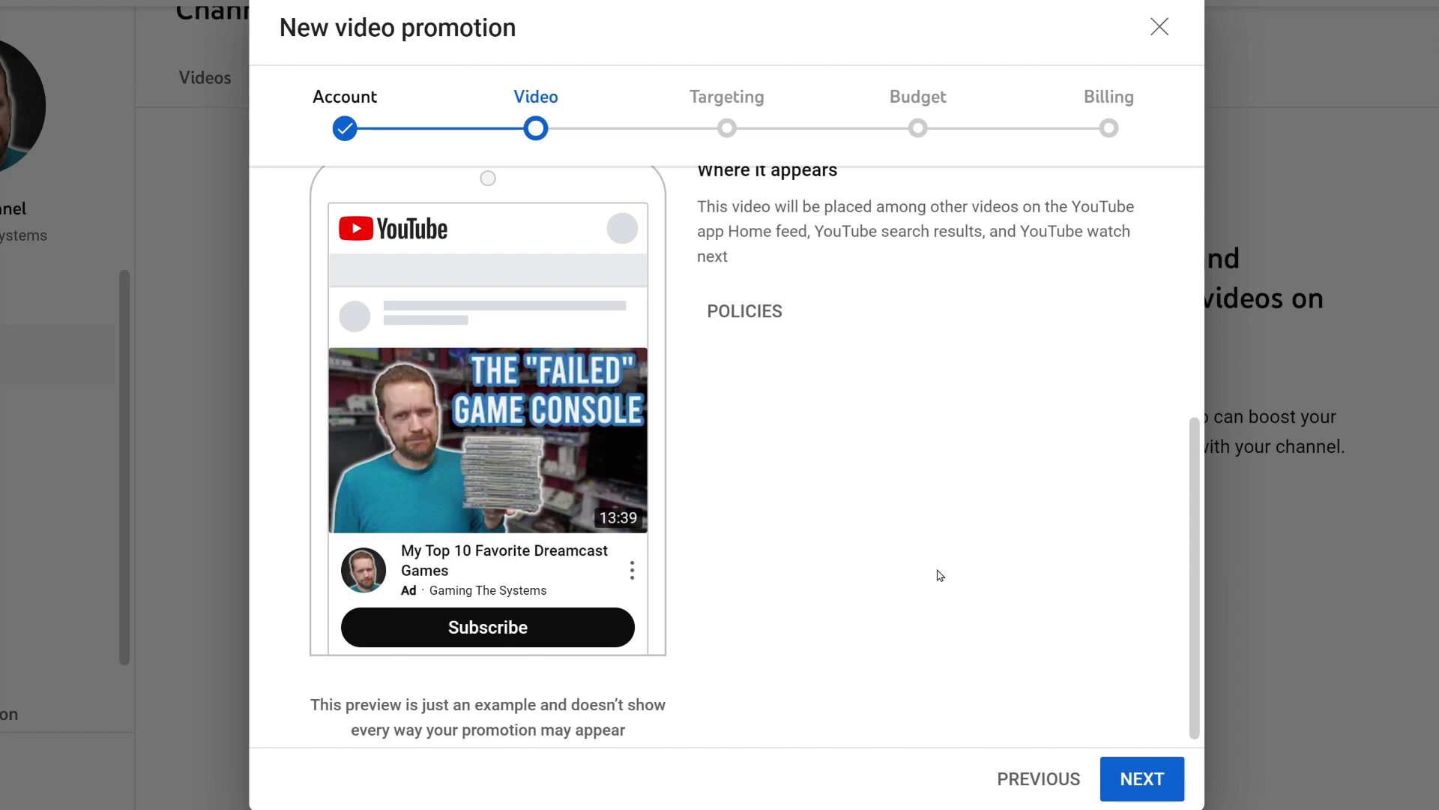
{"action": "scroll", "coordinate": [940, 575], "scroll_direction": "up", "scroll_amount": 10}
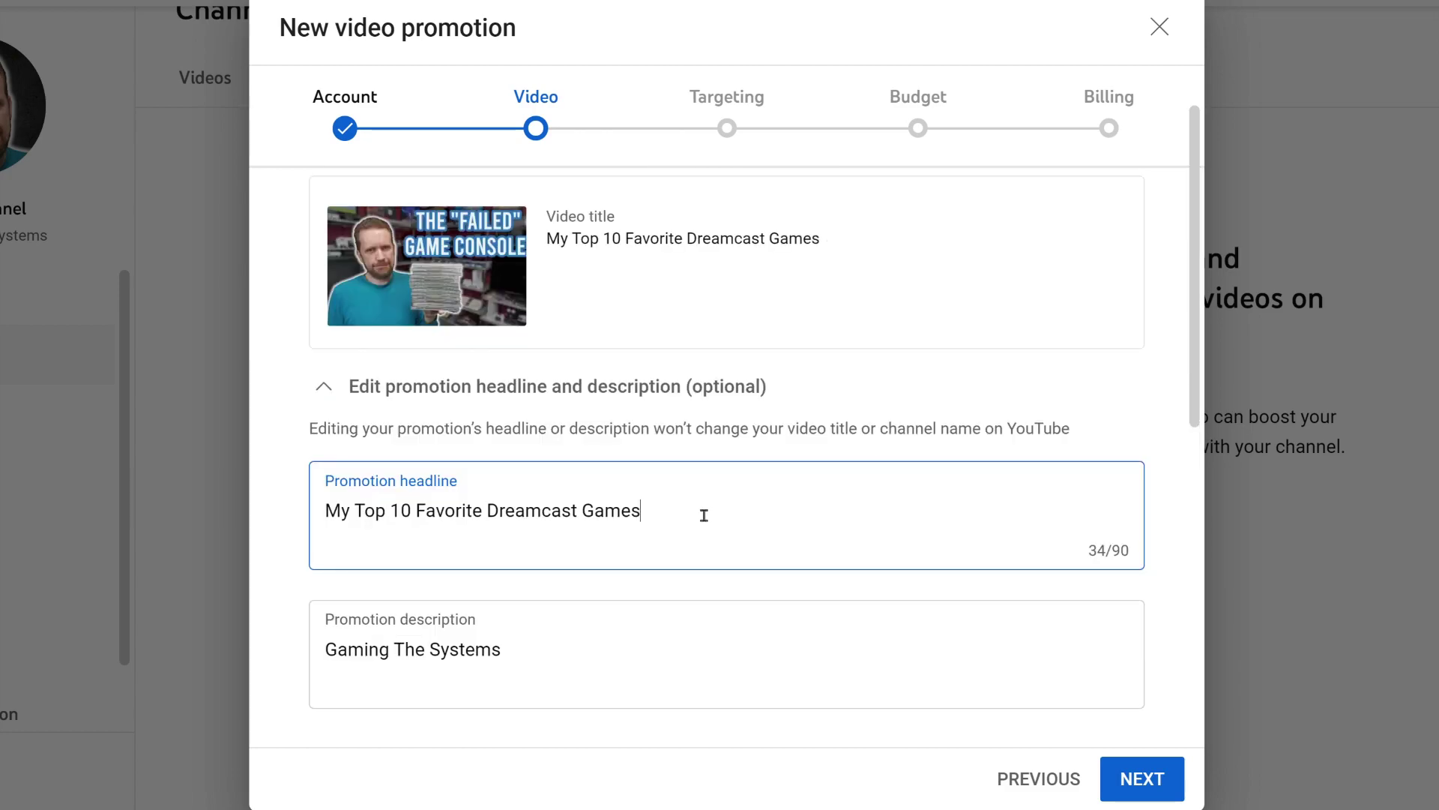
{"action": "scroll", "coordinate": [703, 515], "scroll_direction": "down", "scroll_amount": 10}
{"action": "left_click", "coordinate": [1055, 783]}
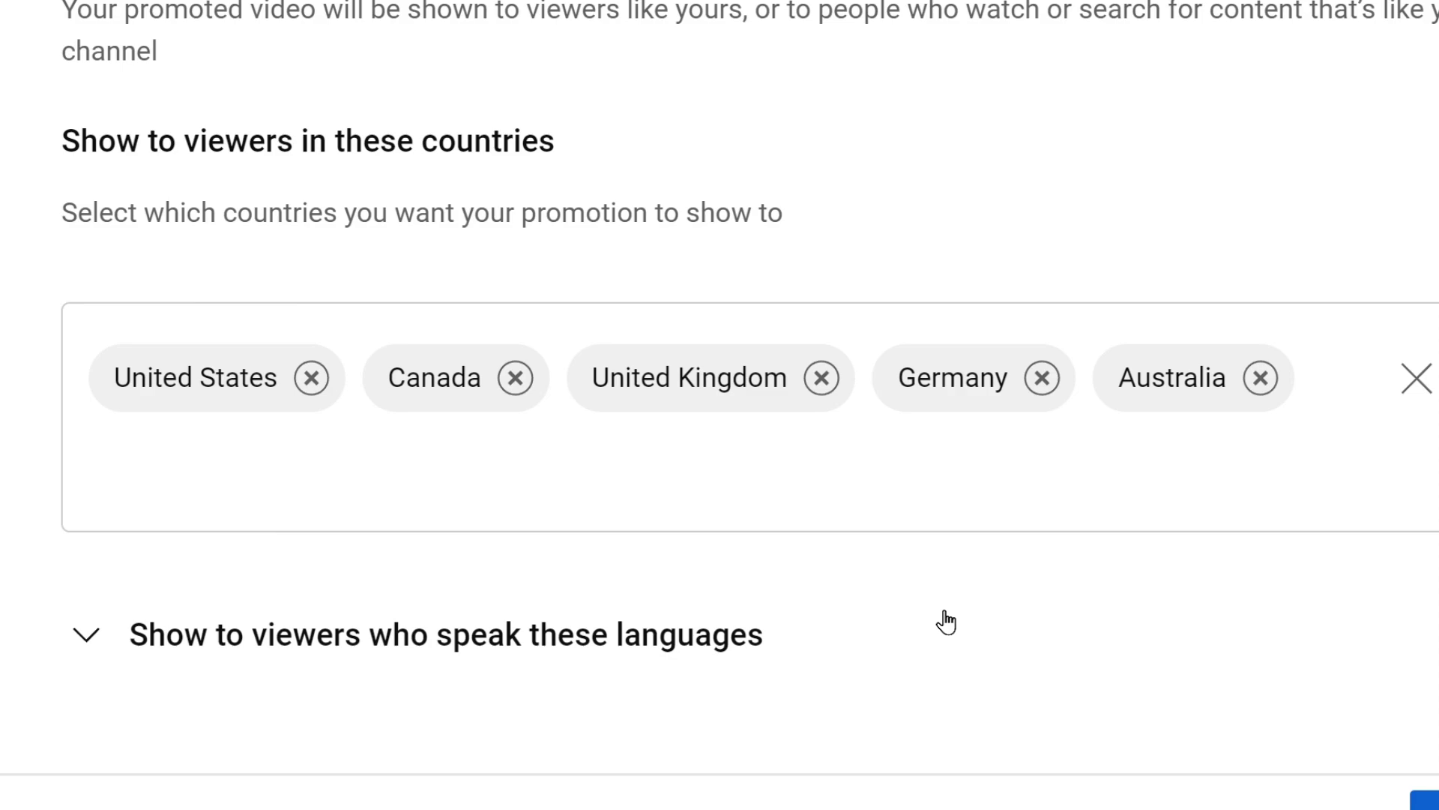
Step: Add Norway to the promotion's target countries
{"action": "left_click", "coordinate": [943, 470]}
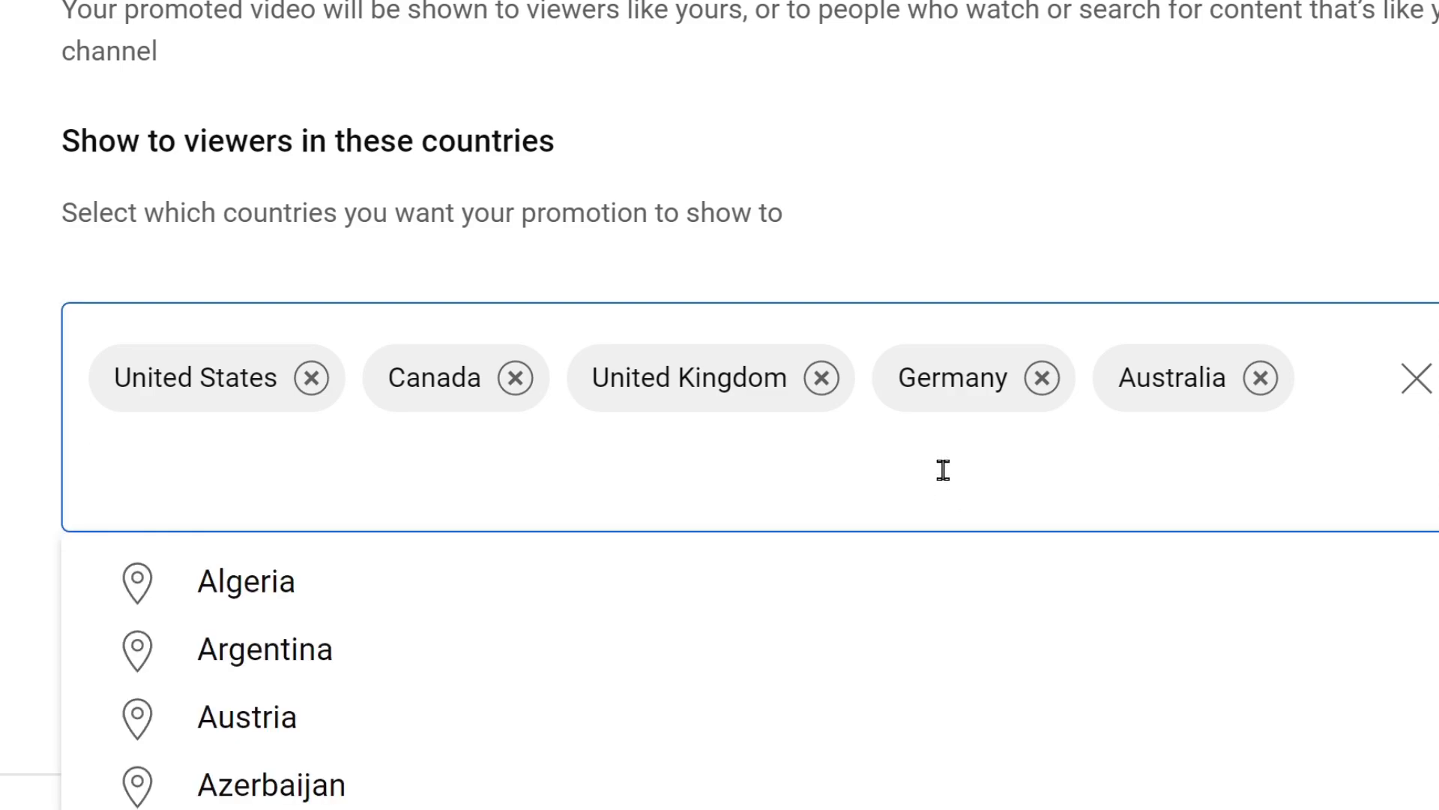
{"action": "type", "text": "norway"}
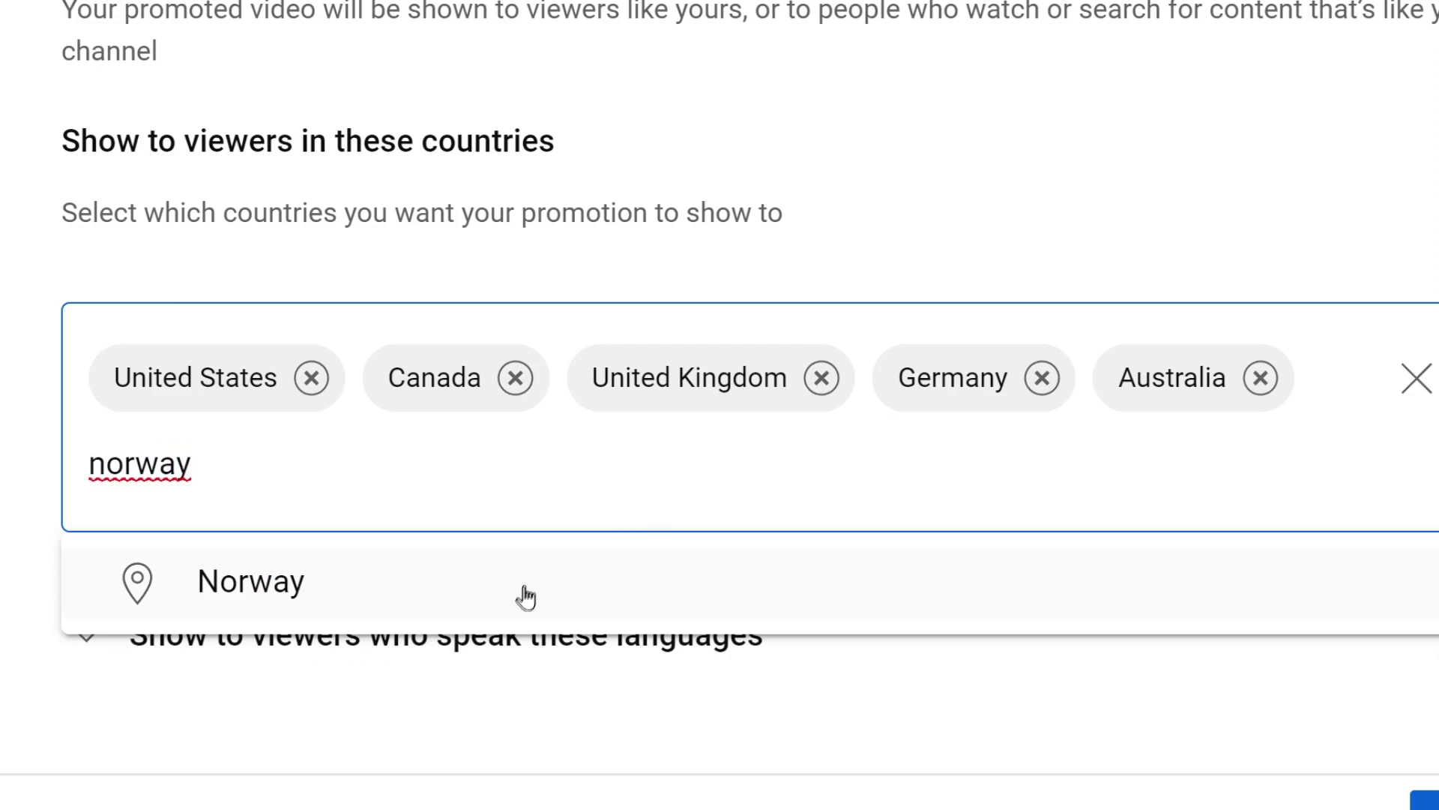
{"action": "left_click", "coordinate": [498, 604]}
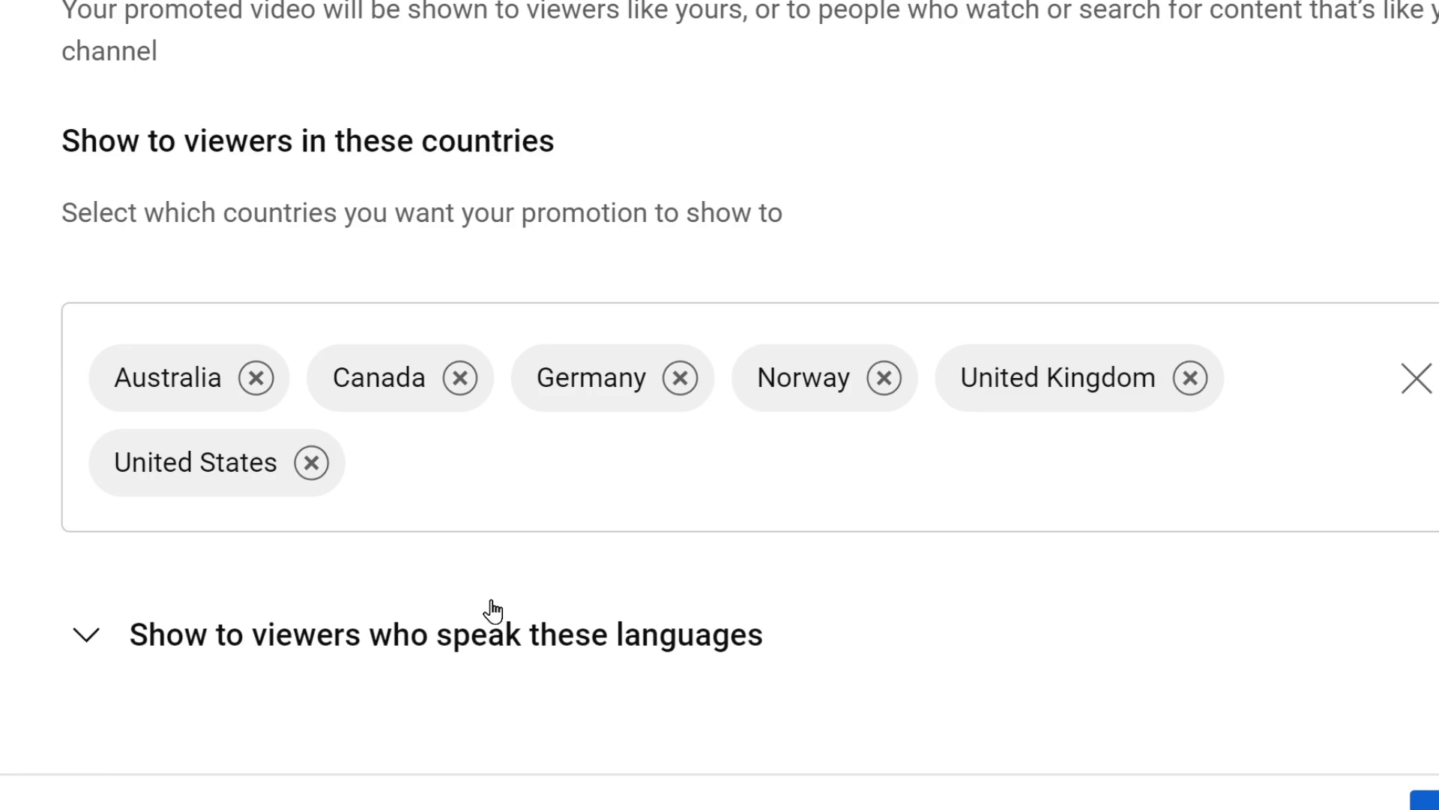
Step: Review the language options, leave languages unrestricted, and continue to Budget
{"action": "left_click", "coordinate": [740, 663]}
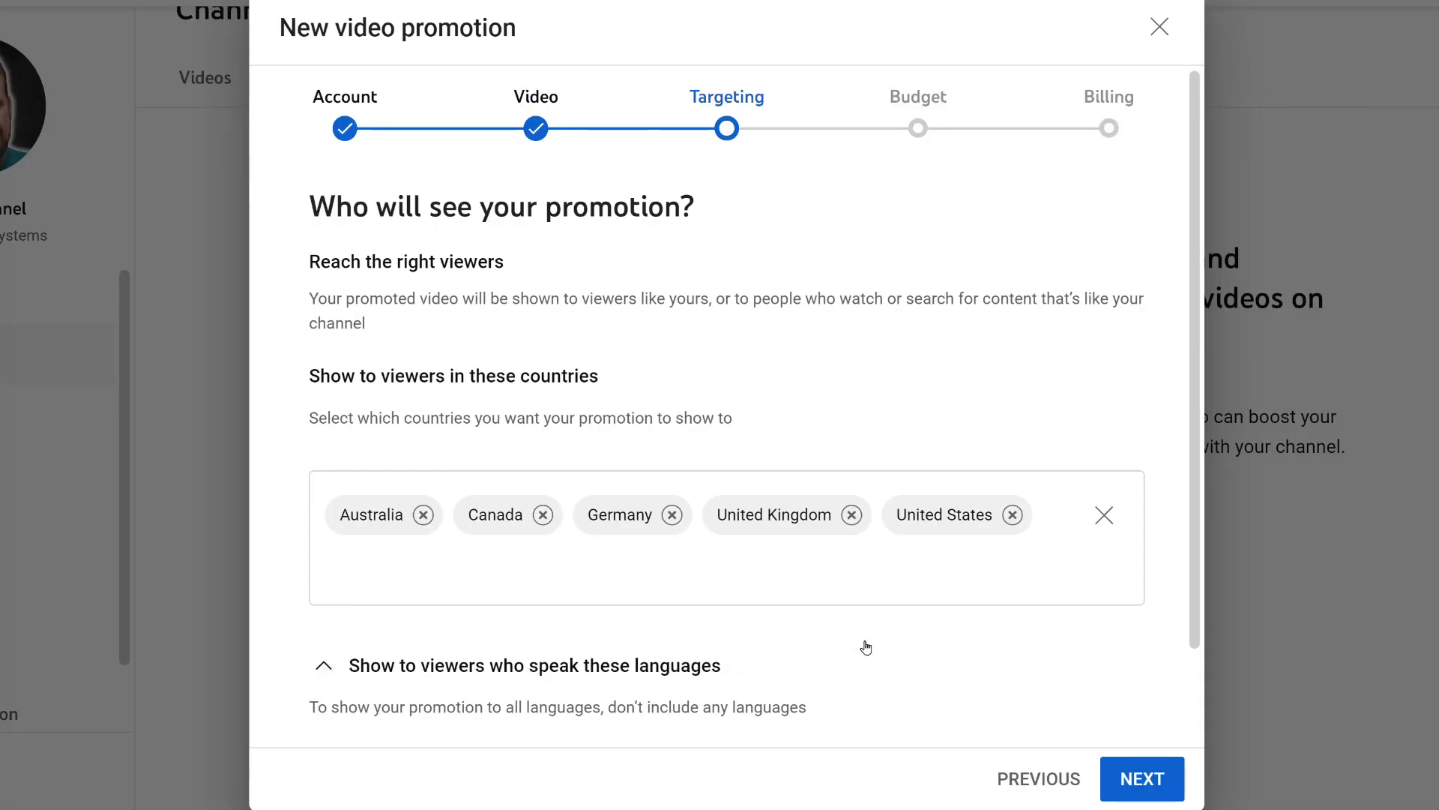
{"action": "scroll", "coordinate": [864, 643], "scroll_direction": "down", "scroll_amount": 2}
{"action": "scroll", "coordinate": [865, 646], "scroll_direction": "up", "scroll_amount": 1}
{"action": "scroll", "coordinate": [866, 646], "scroll_direction": "down", "scroll_amount": 1}
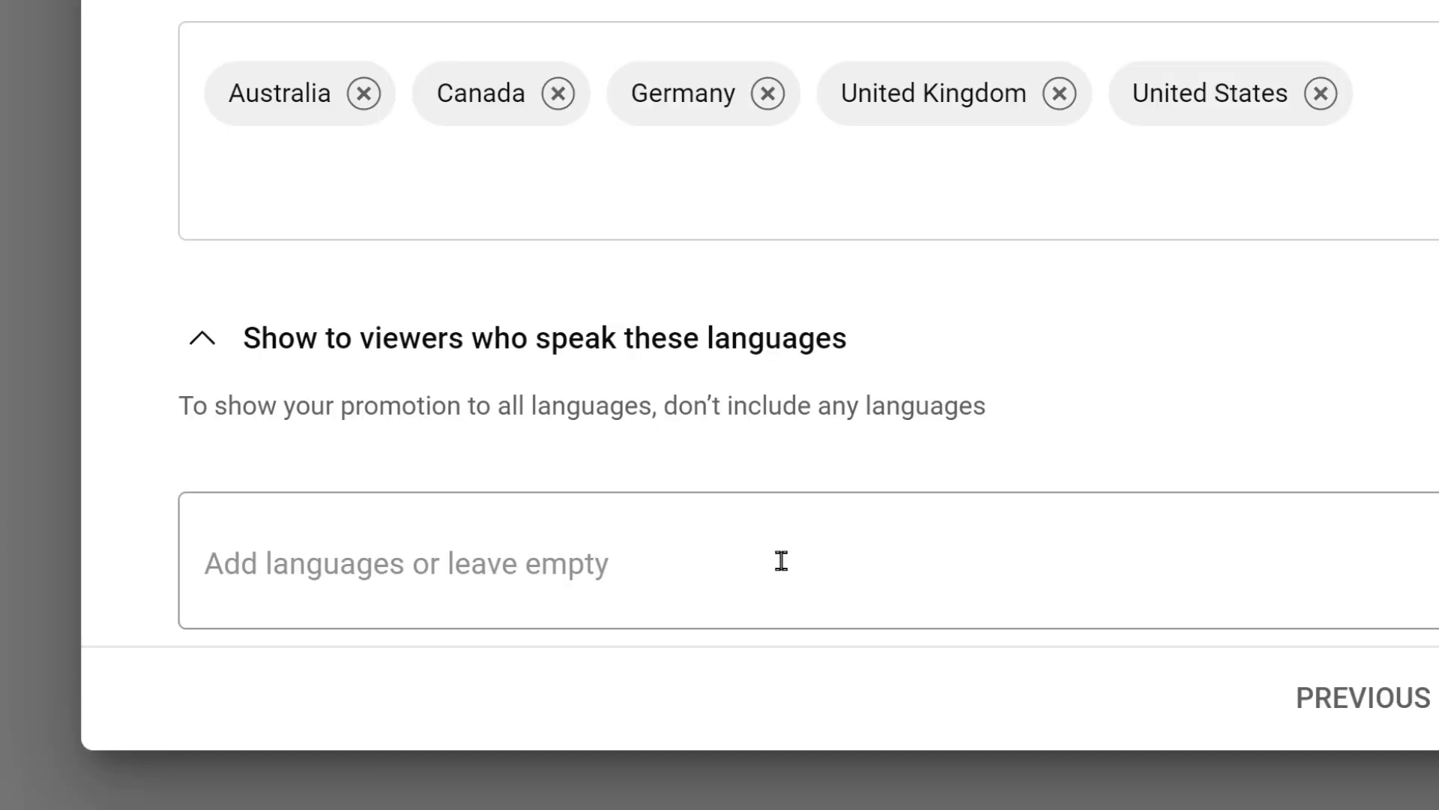
{"action": "left_click", "coordinate": [681, 695]}
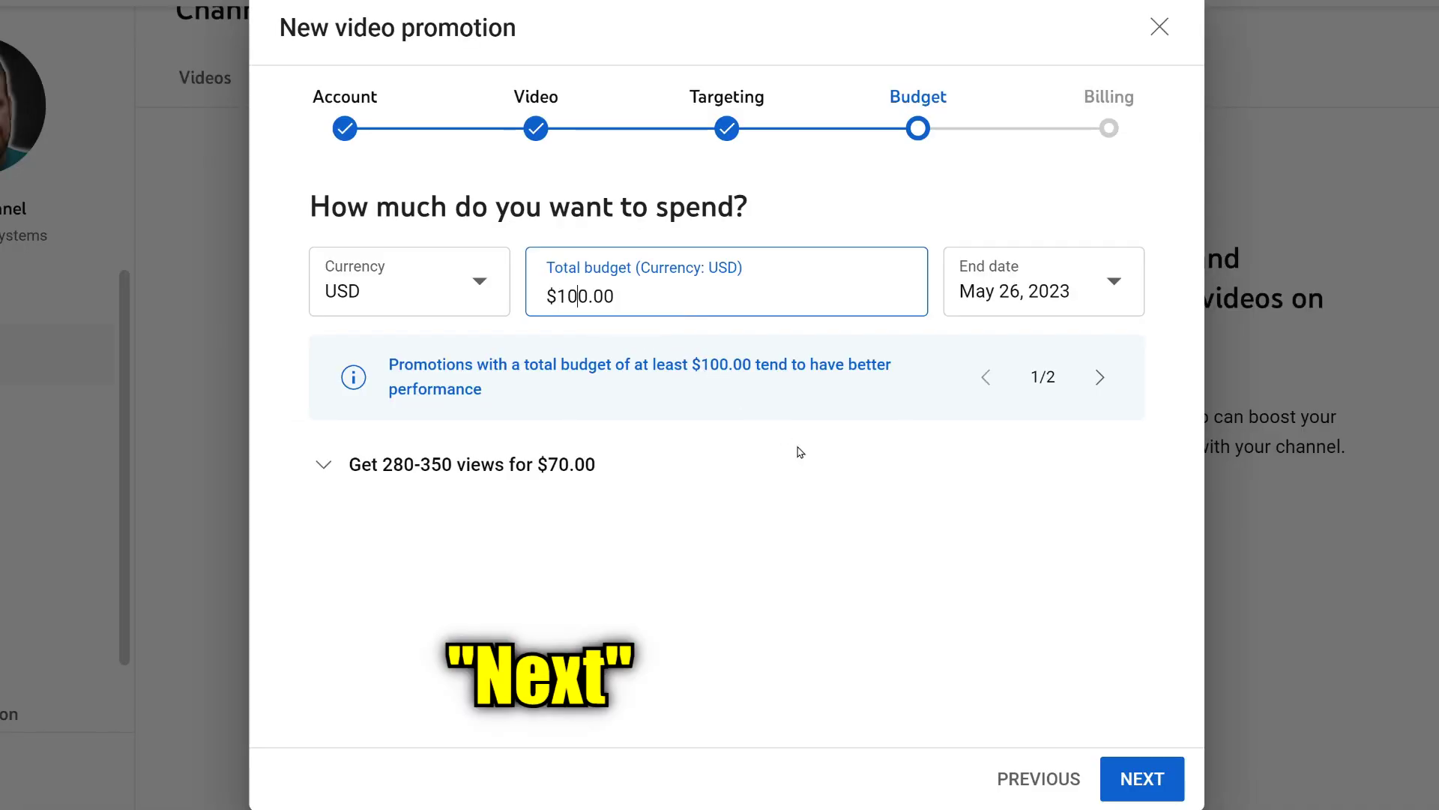
{"action": "left_click", "coordinate": [799, 451]}
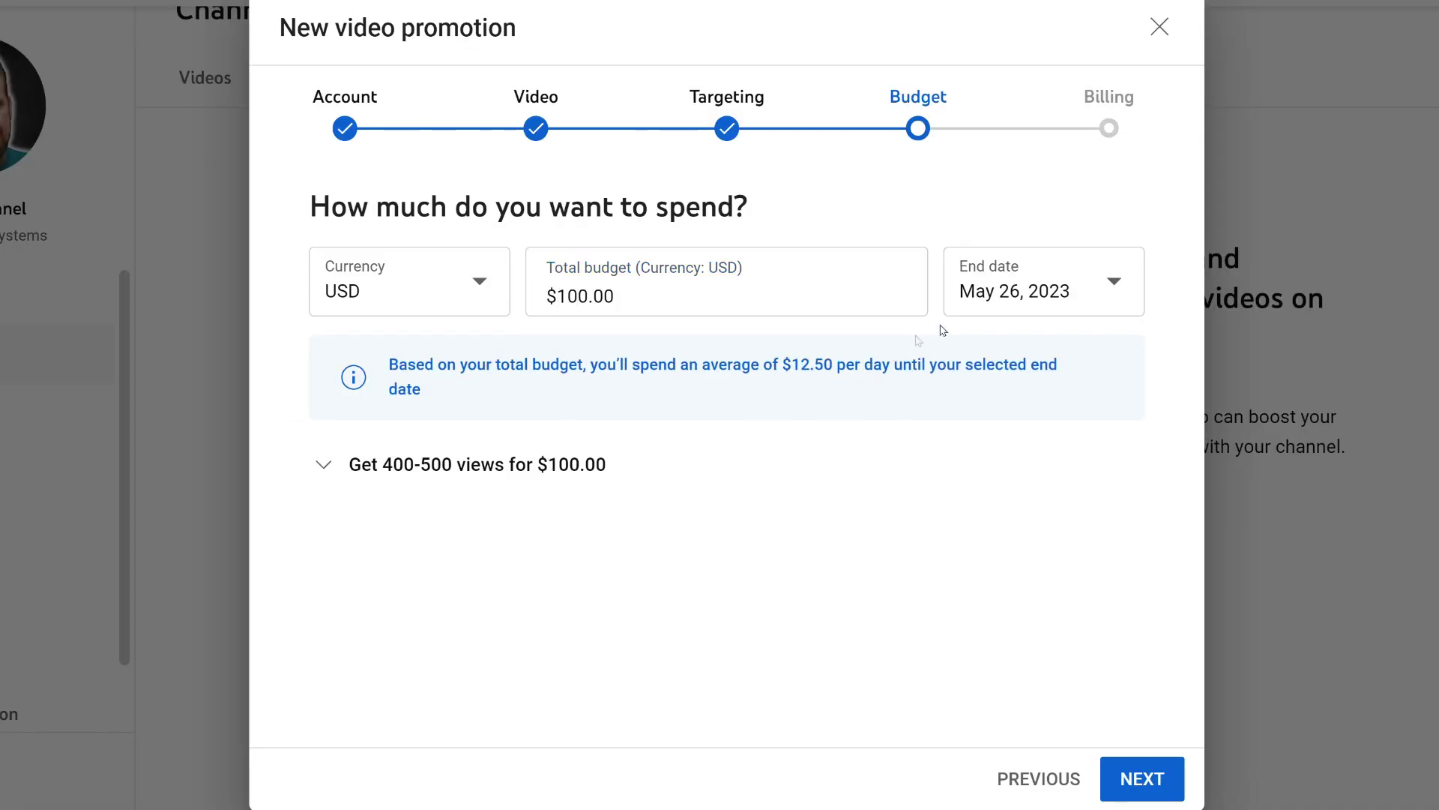
Step: Keep the May 26, 2023 end date and expand the 400-500 views estimate
{"action": "left_click", "coordinate": [1072, 280]}
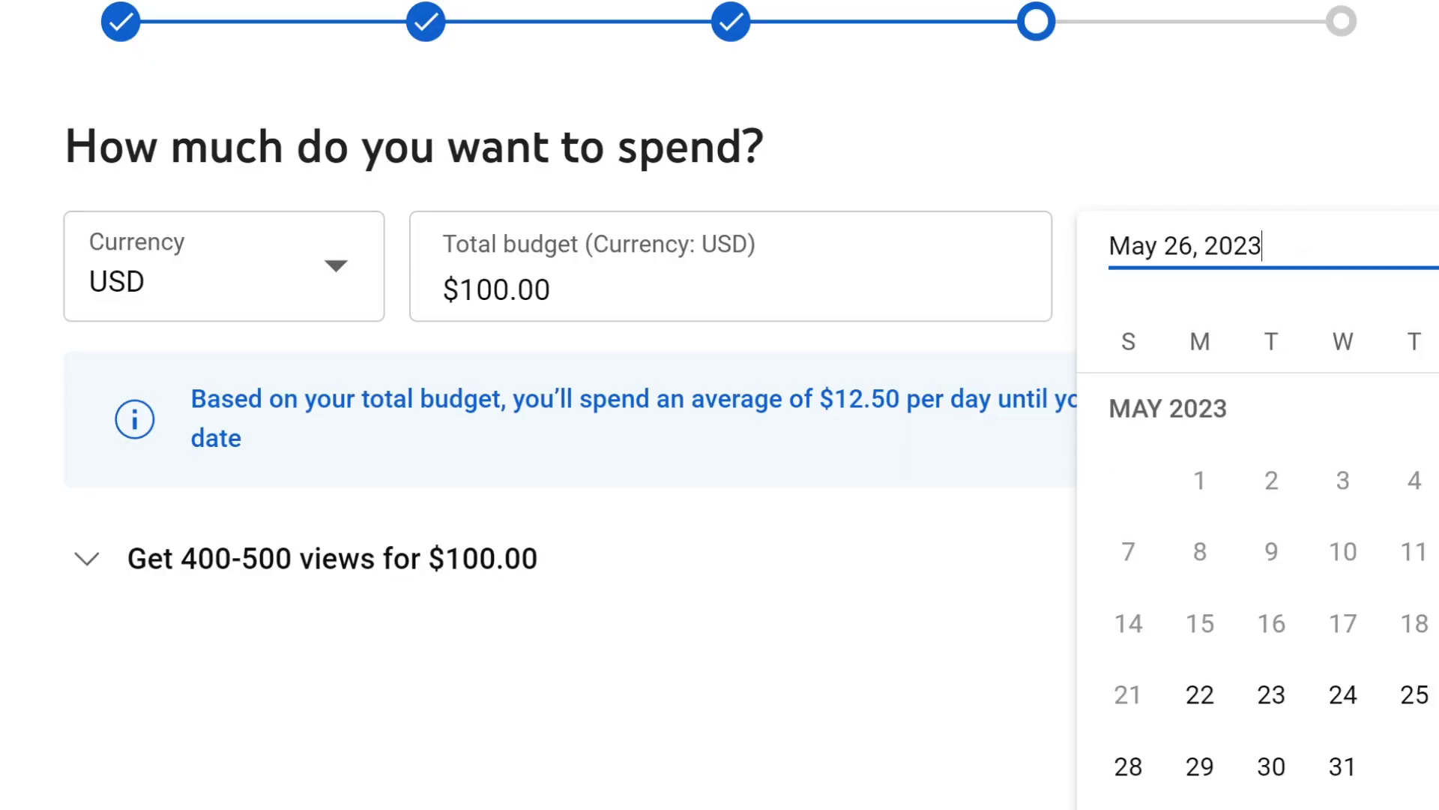
{"action": "left_click", "coordinate": [1012, 689]}
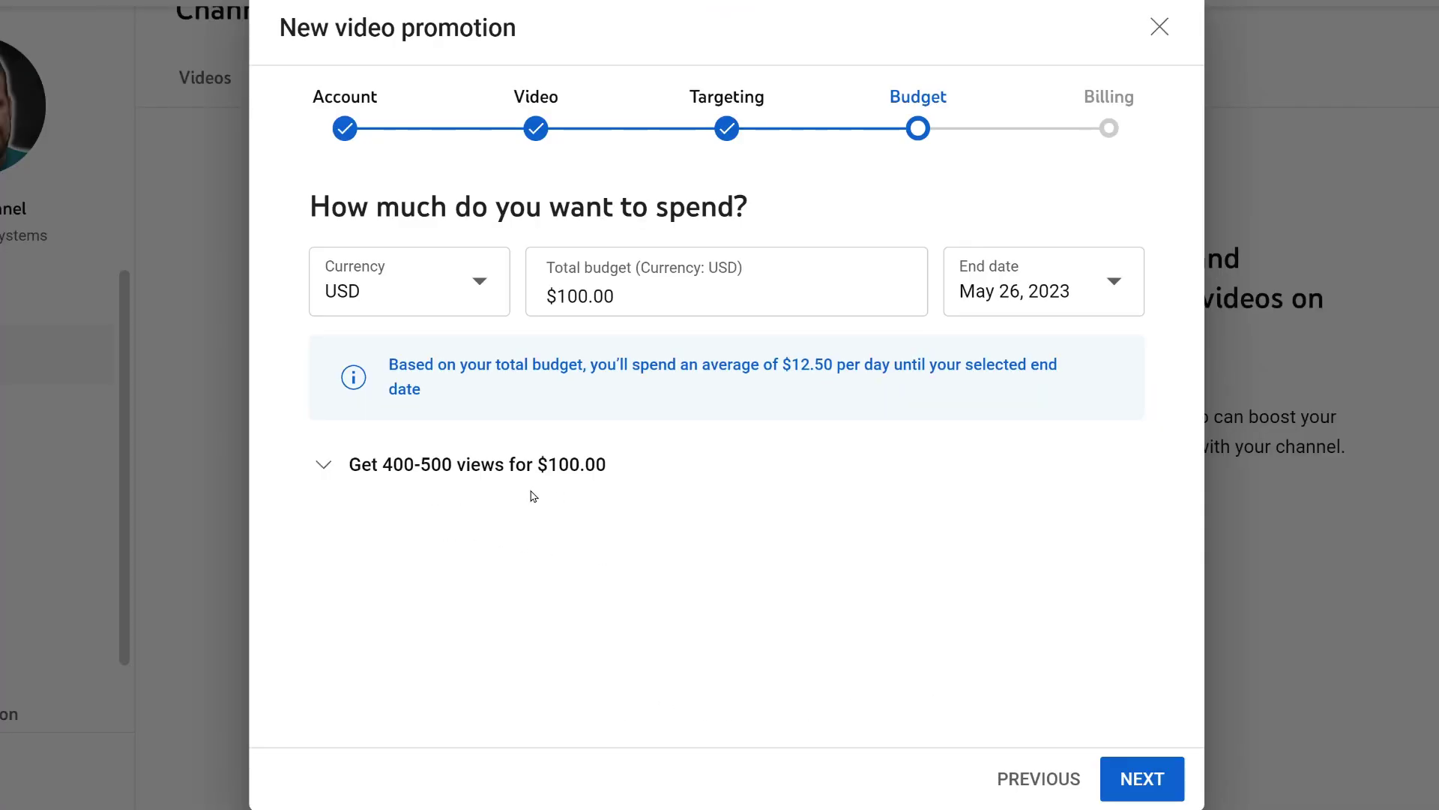
{"action": "left_click", "coordinate": [314, 458]}
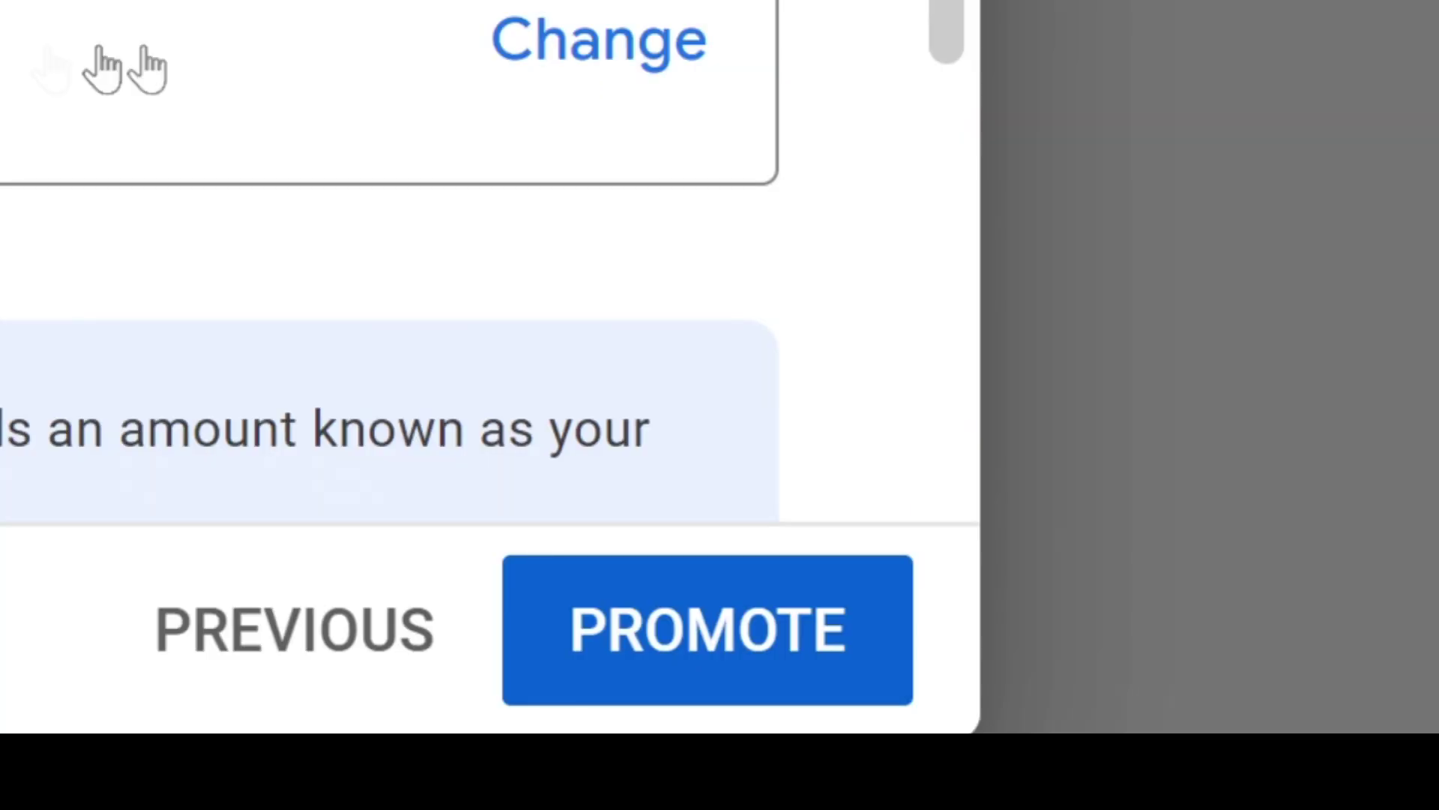
Step: Launch the promotion for the Dreamcast video from the Billing step
{"action": "left_click", "coordinate": [708, 629]}
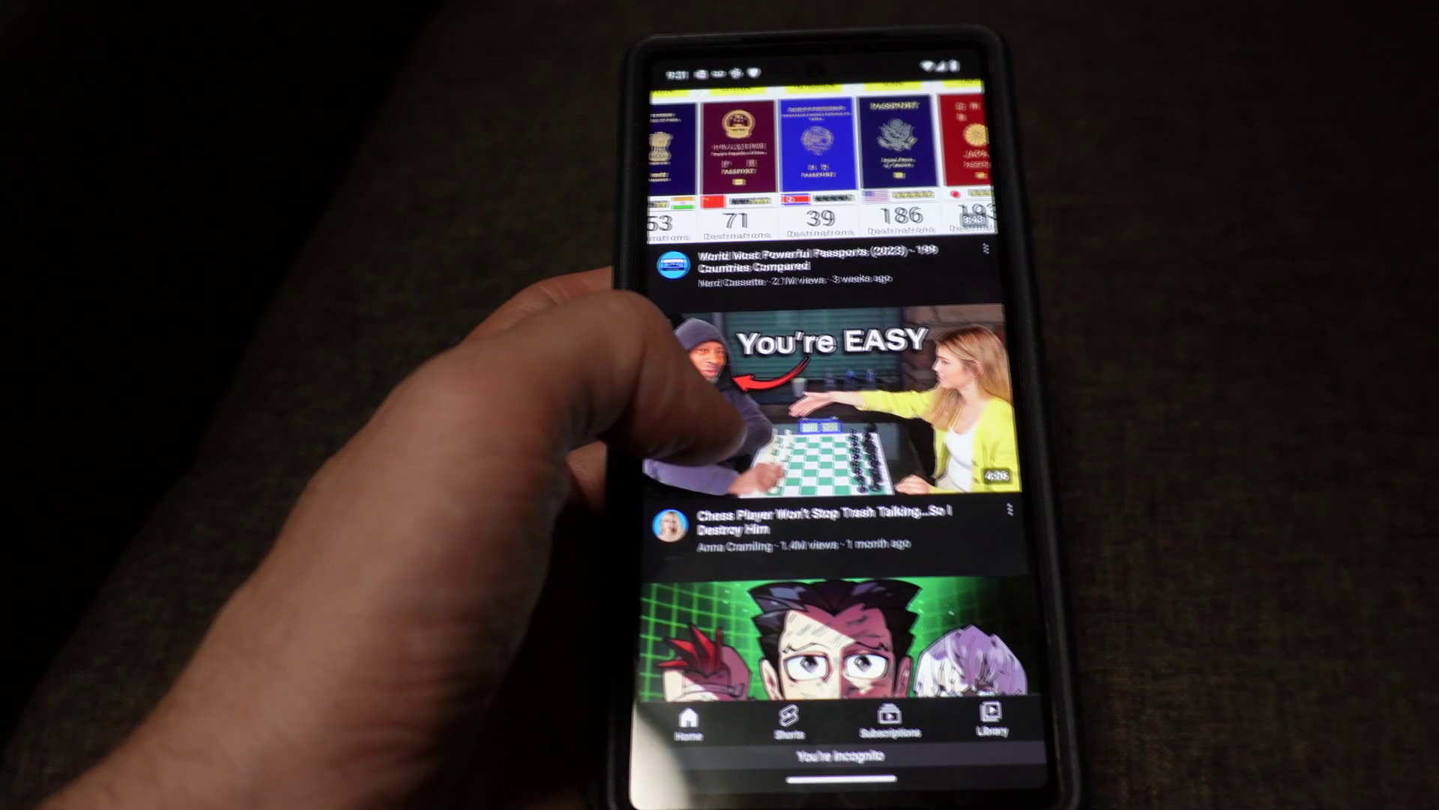
{"action": "scroll", "coordinate": [802, 412], "scroll_direction": "down", "scroll_amount": 5}
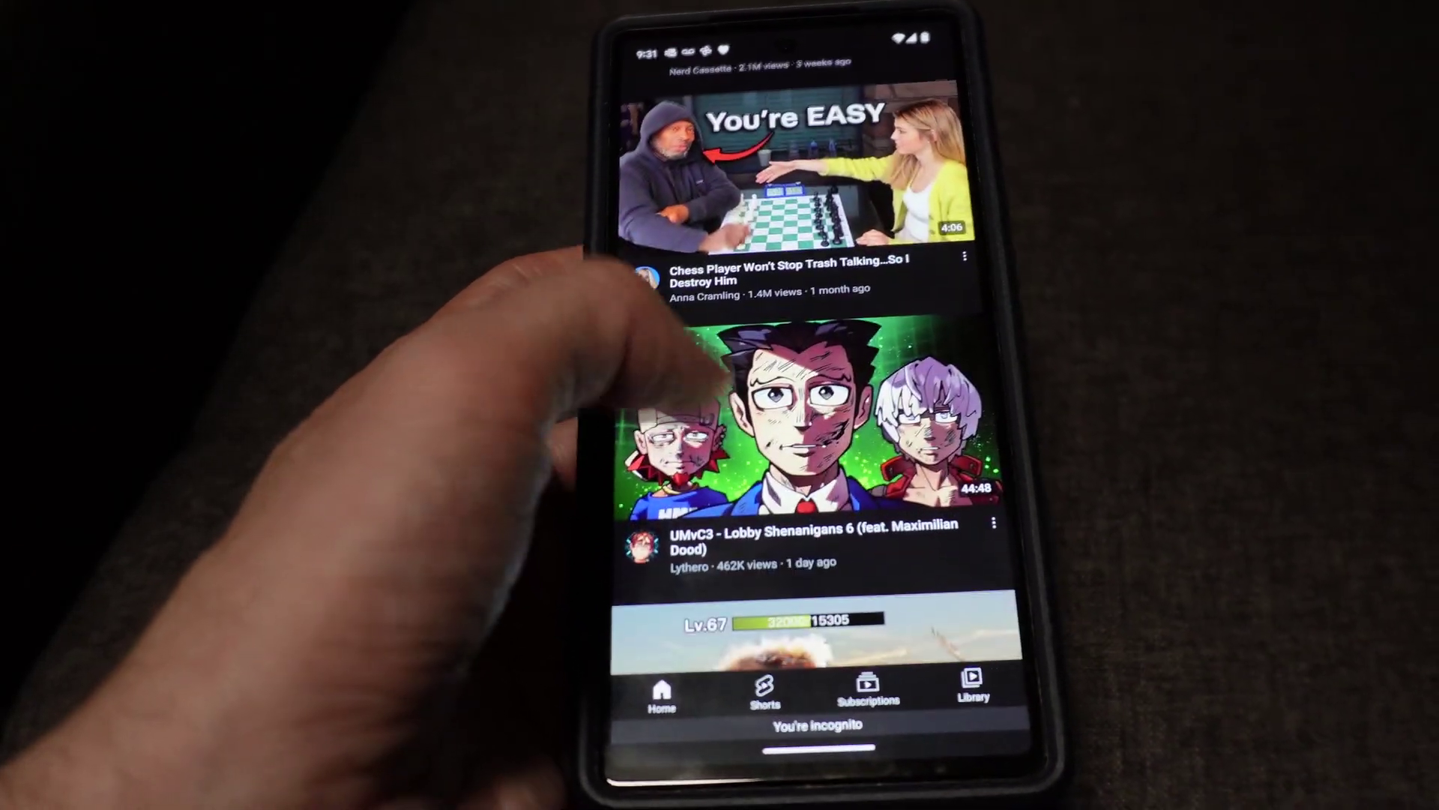
{"action": "scroll", "coordinate": [795, 375], "scroll_direction": "down", "scroll_amount": 5}
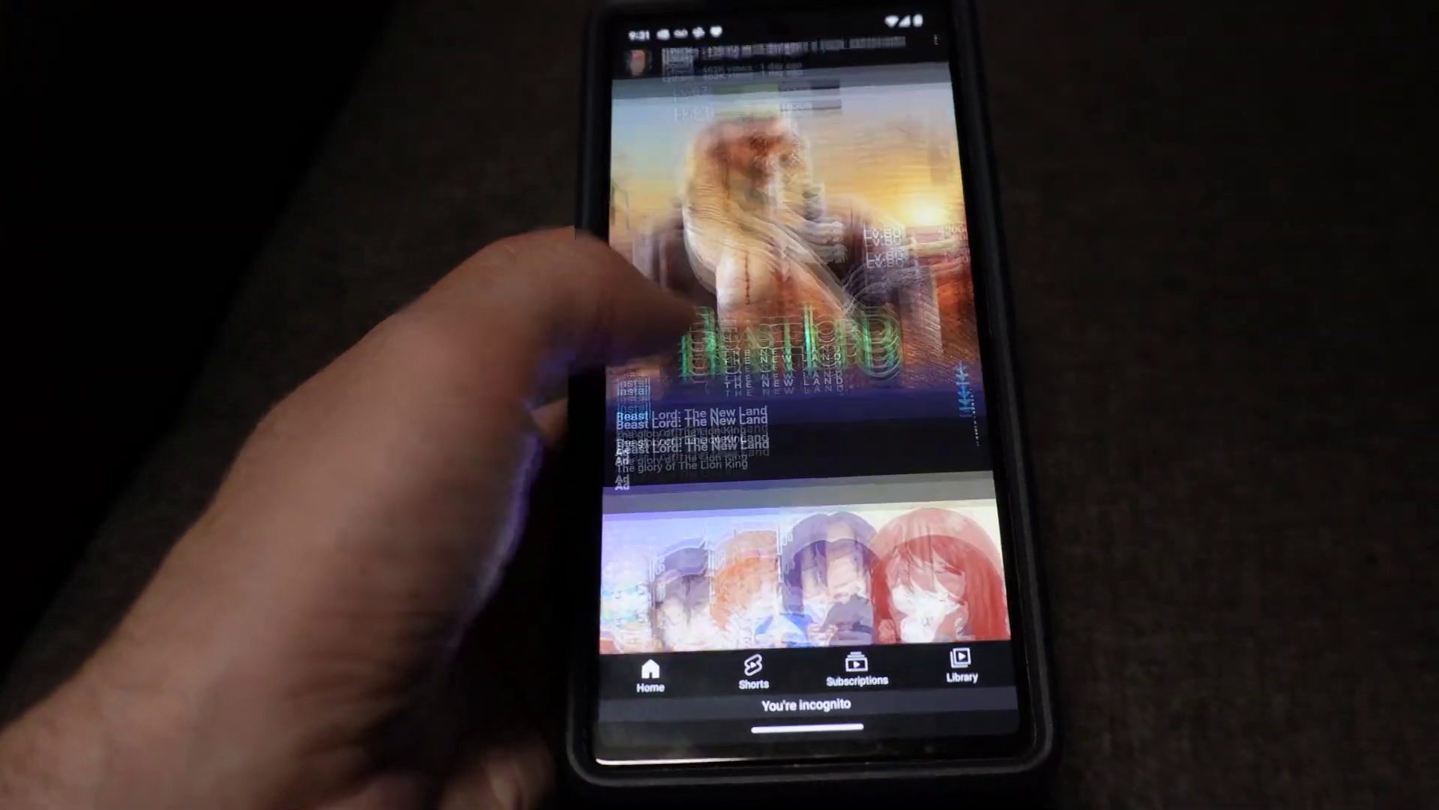
{"action": "scroll", "coordinate": [787, 374], "scroll_direction": "down", "scroll_amount": 5}
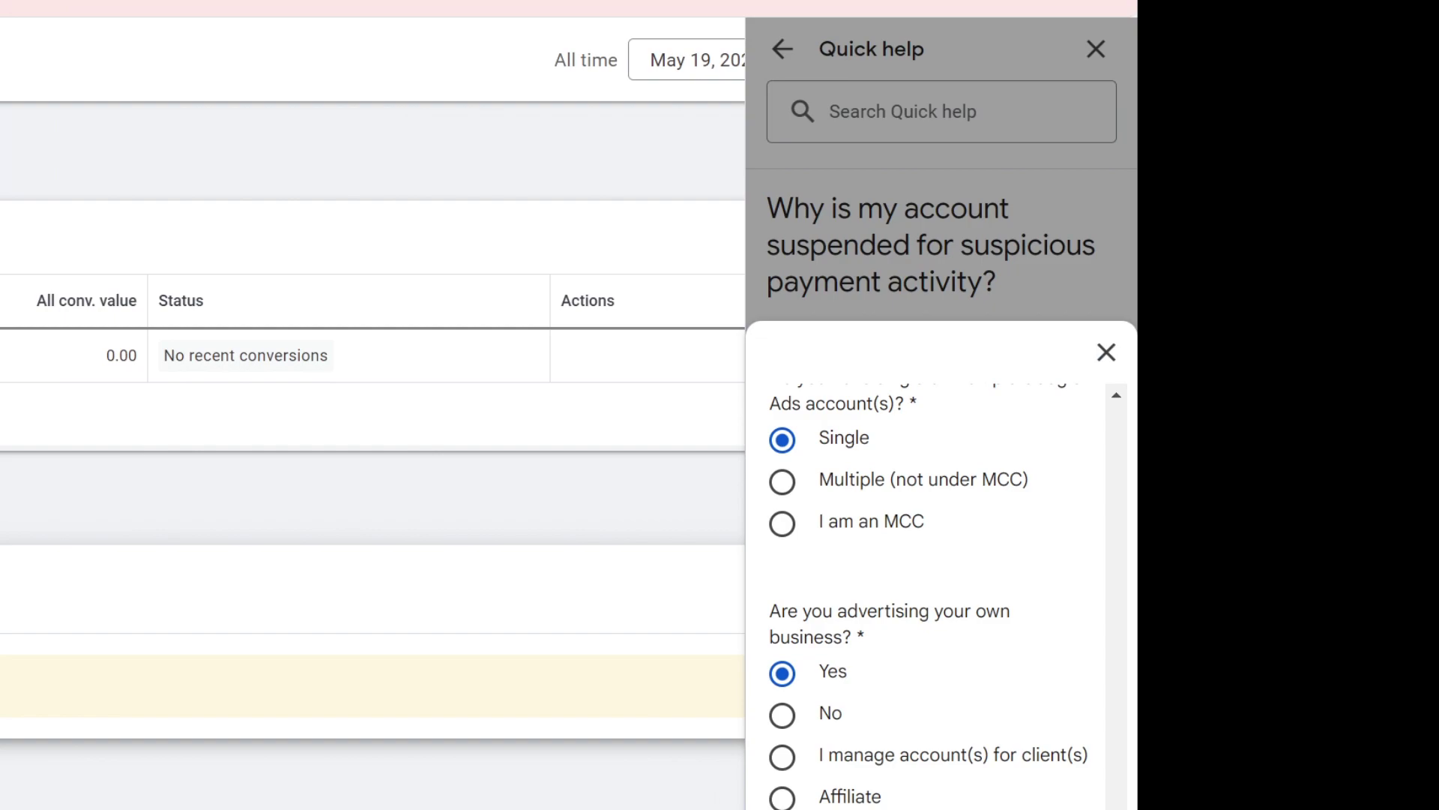
Step: Scroll down through the Google Ads suspension appeal page
{"action": "scroll", "coordinate": [930, 600], "scroll_direction": "down", "scroll_amount": 3}
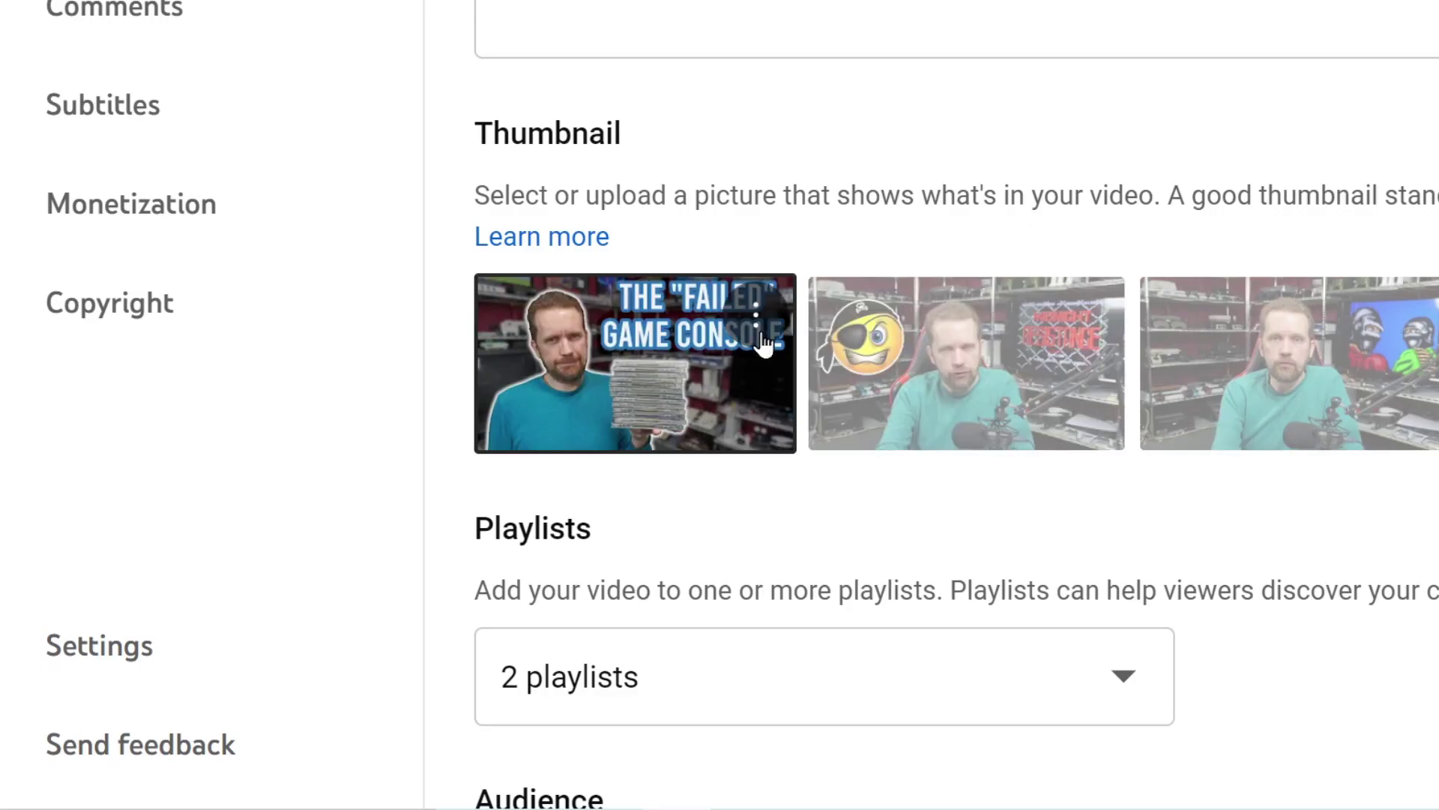
Step: Open the Options menu for the video's current thumbnail
{"action": "left_click", "coordinate": [754, 314]}
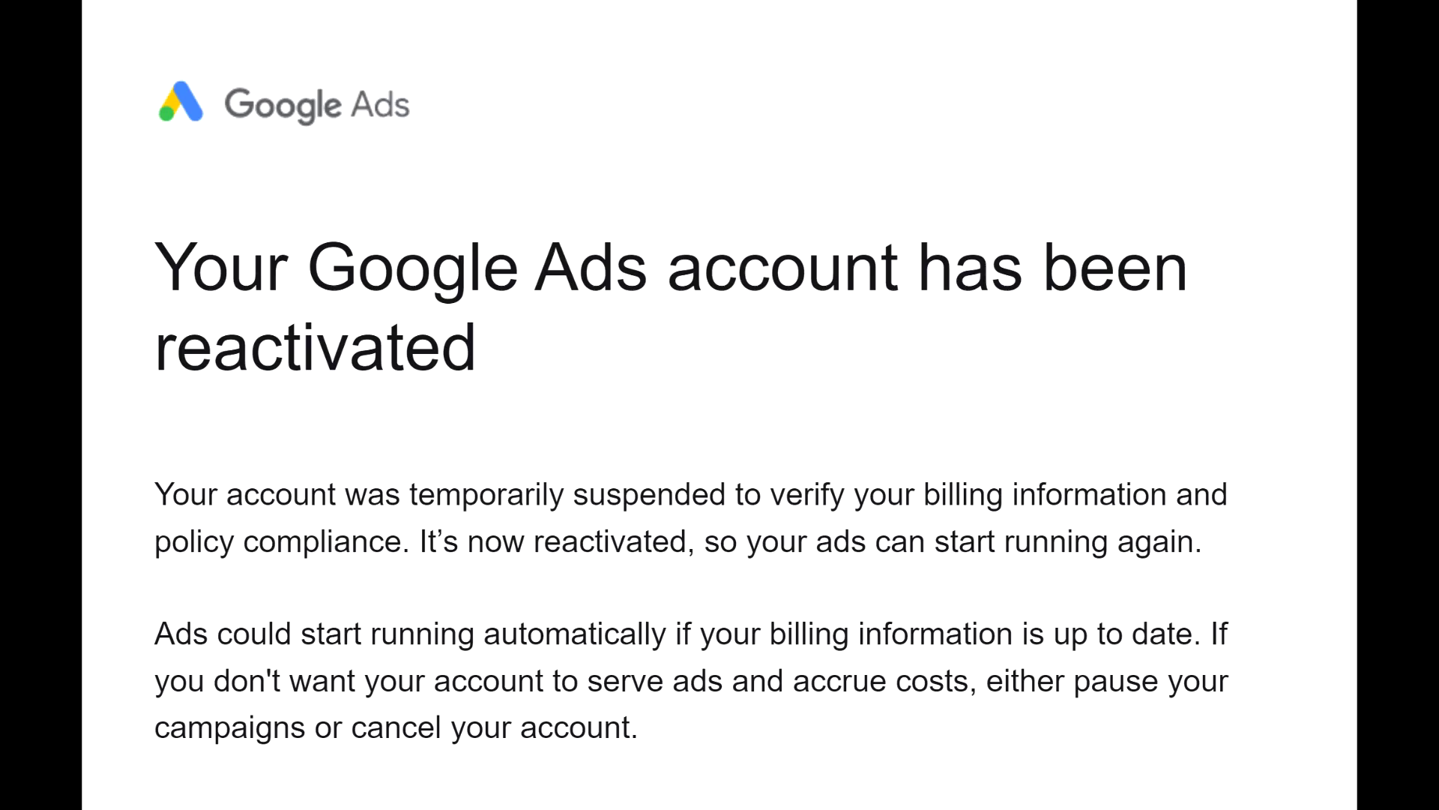